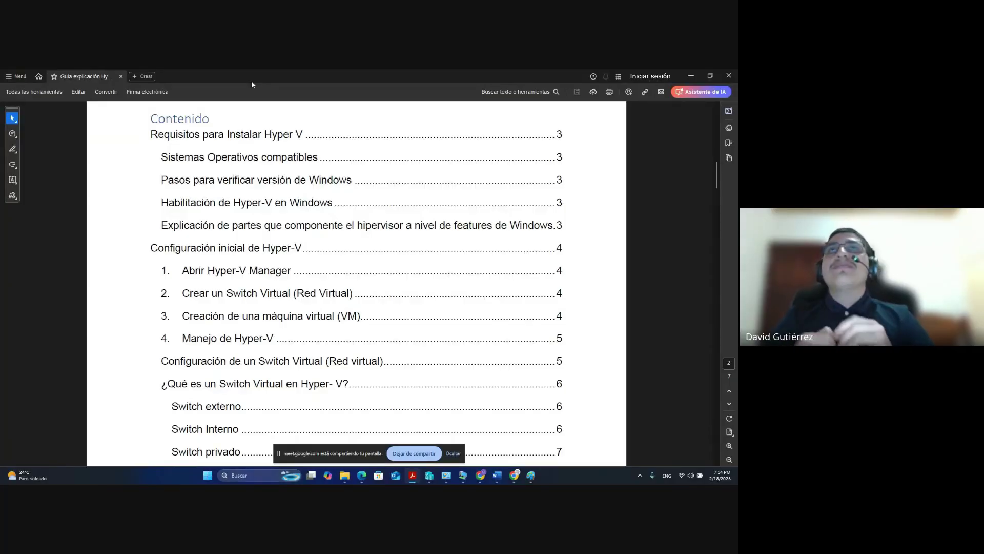
- Check the installed Windows edition and version by running winver, and close the About Windows dialog
{"action": "left_click_drag", "start_coordinate": [252, 82], "coordinate": [737, 194]}
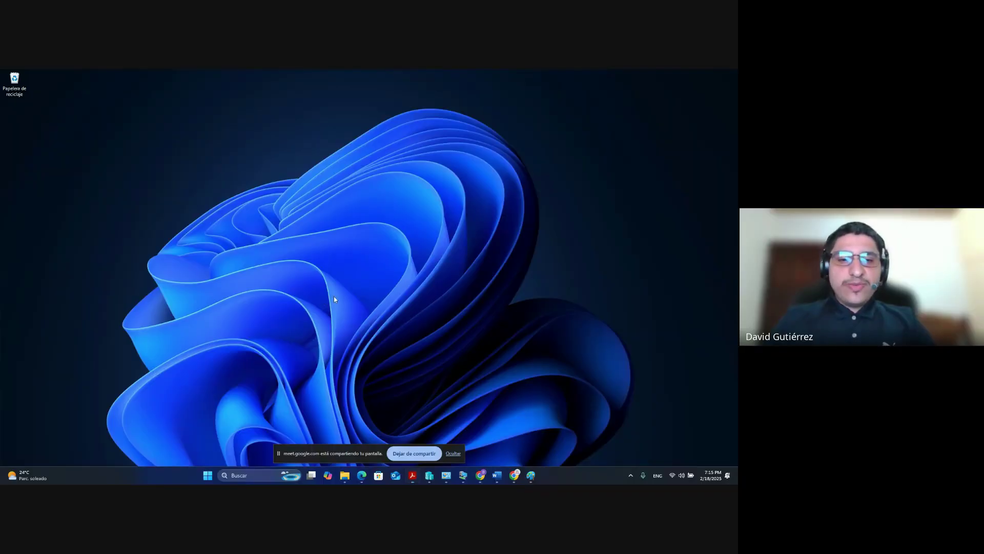
{"action": "key", "text": "super+r"}
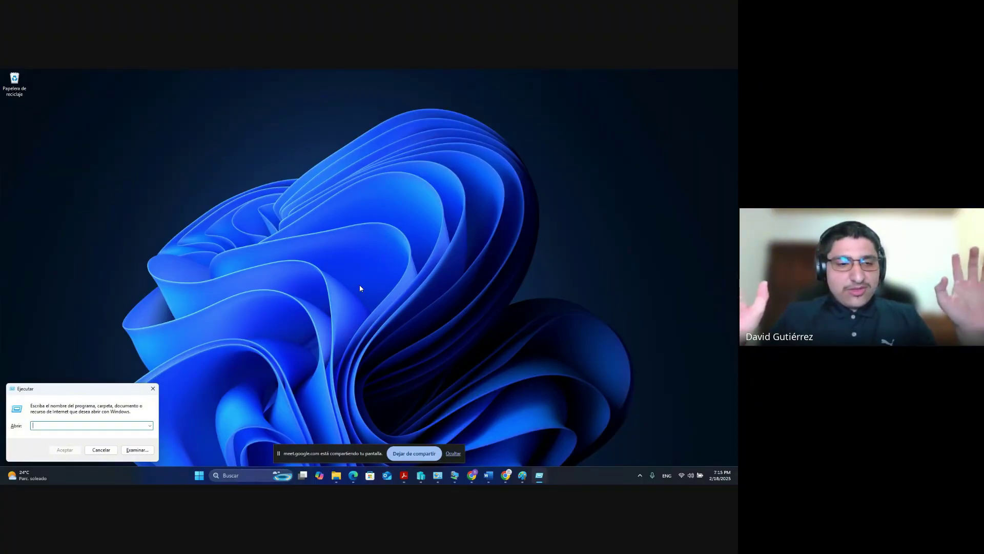
{"action": "type", "text": "win"}
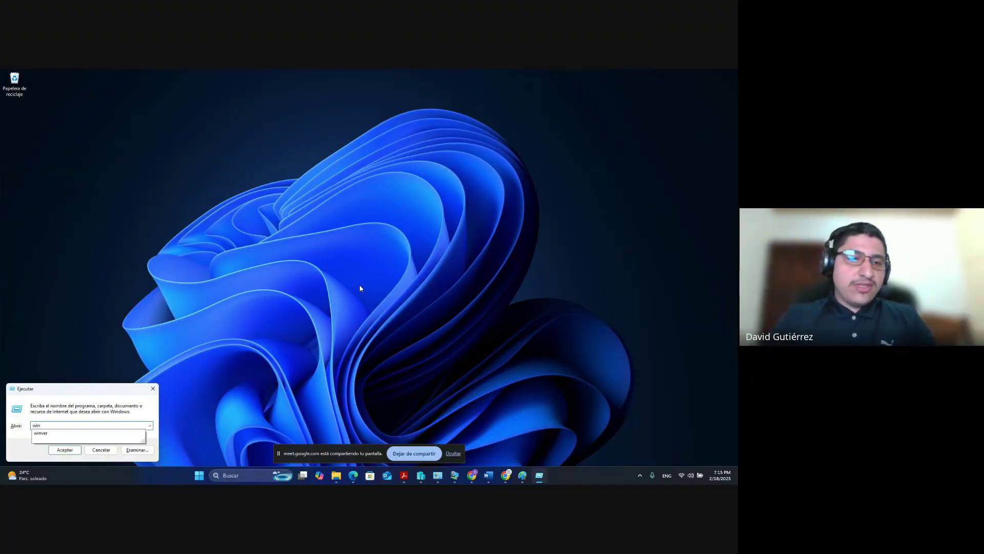
{"action": "type", "text": "ver"}
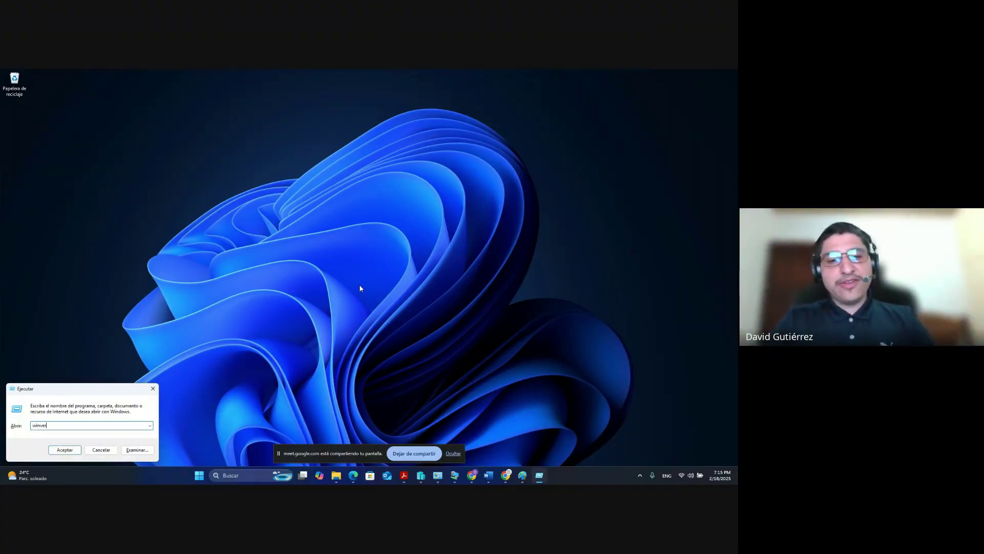
{"action": "key", "text": "Return"}
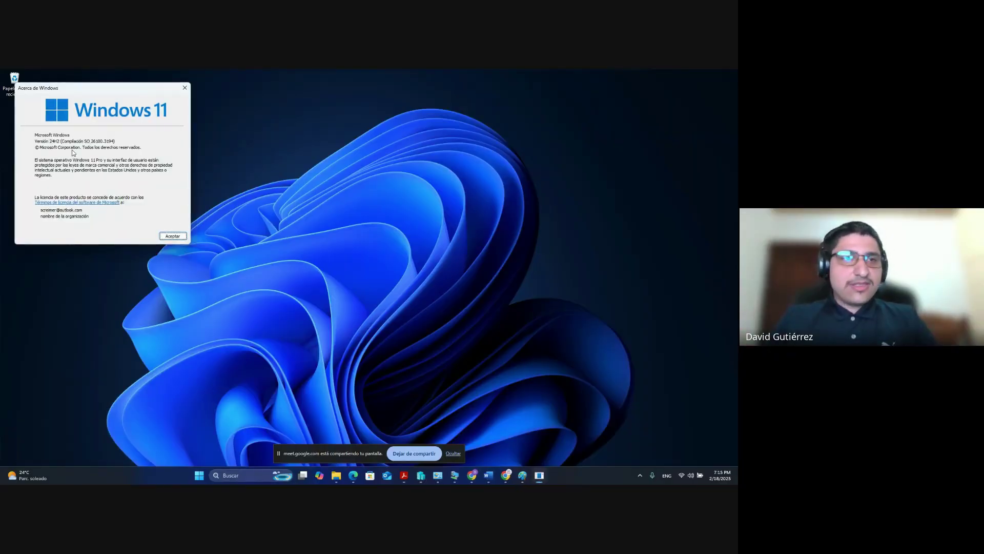
{"action": "left_click_drag", "start_coordinate": [74, 153], "coordinate": [183, 195]}
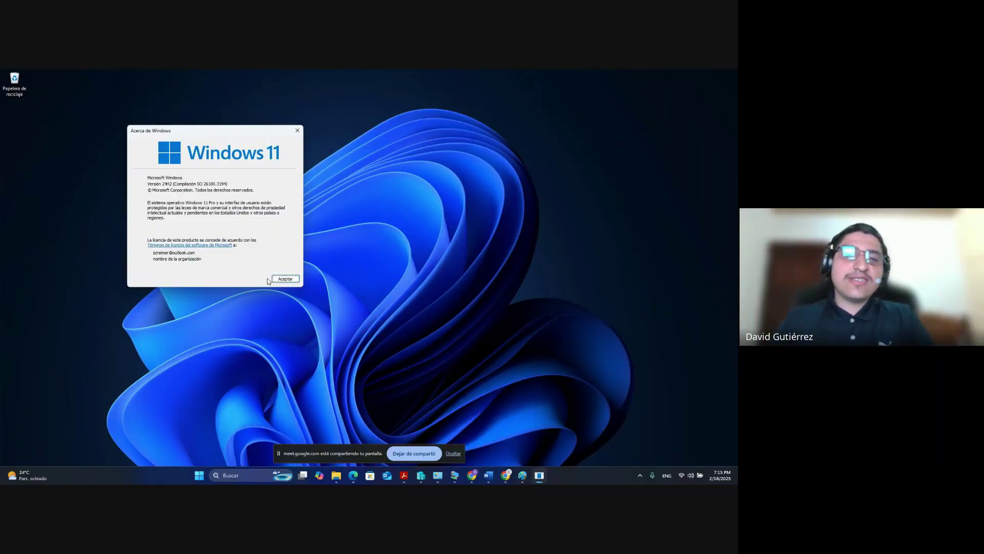
{"action": "left_click", "coordinate": [286, 278]}
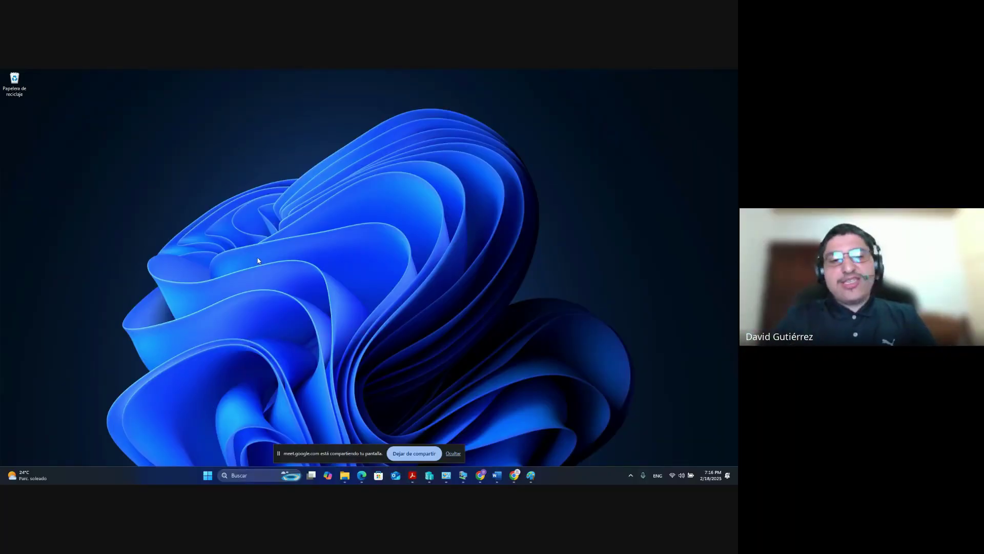
- Search for "activar" and open the window "Activar o desactivar las características de Windows"
{"action": "key", "text": "super"}
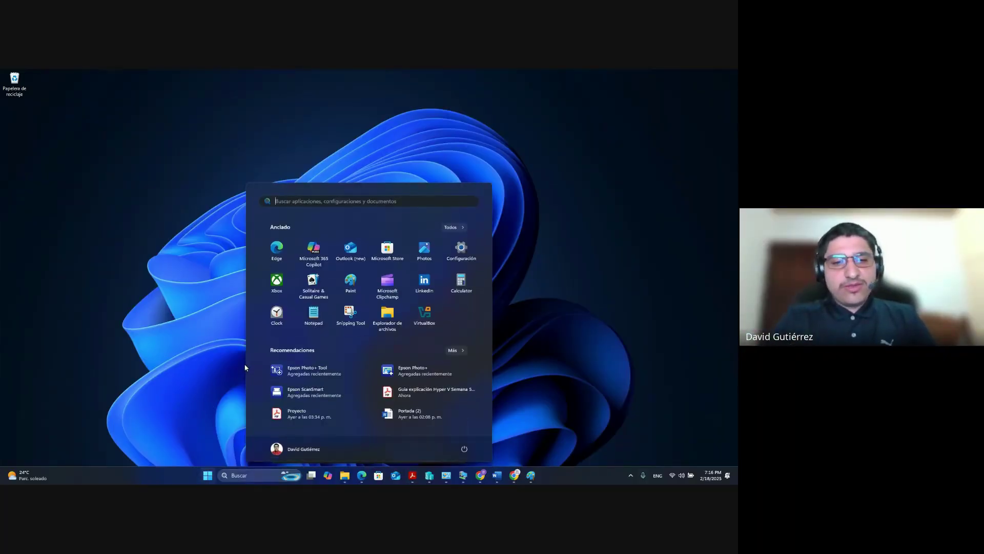
{"action": "key", "text": "super"}
{"action": "key", "text": "super"}
{"action": "type", "text": "activar"}
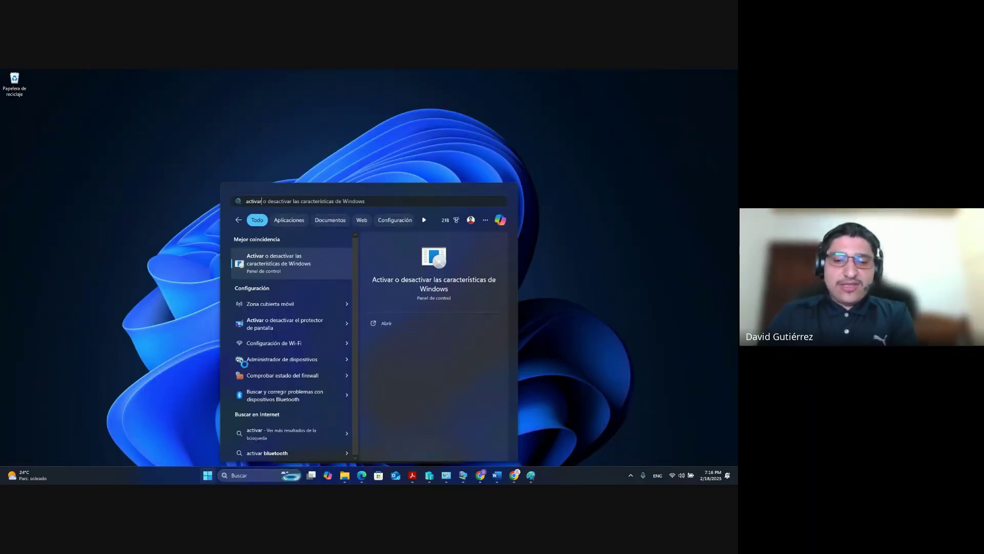
{"action": "key", "text": "Return"}
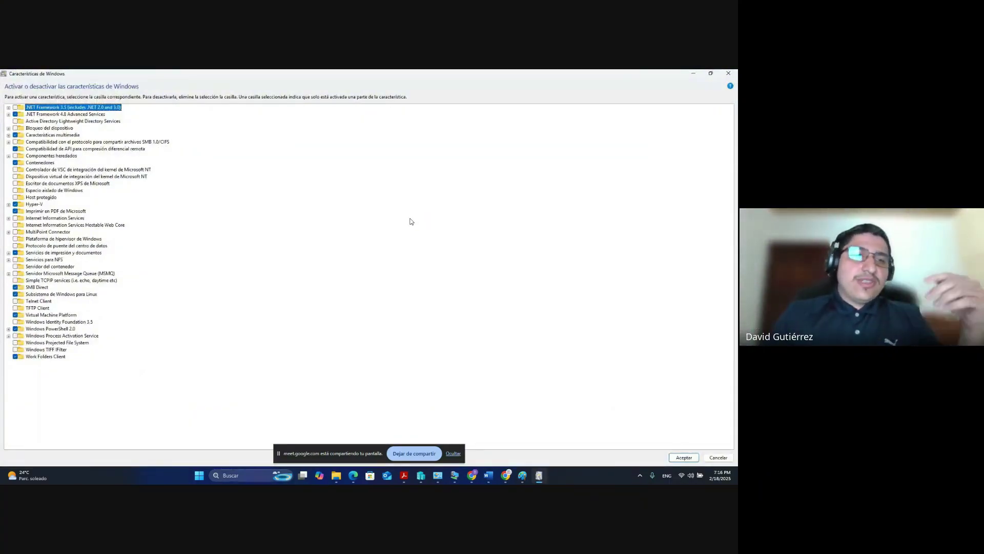
- Examine the Hyper-V feature's components under "Herramientas de administración de Hyper-V" and "Plataforma de Hyper-V"
{"action": "left_click", "coordinate": [9, 205]}
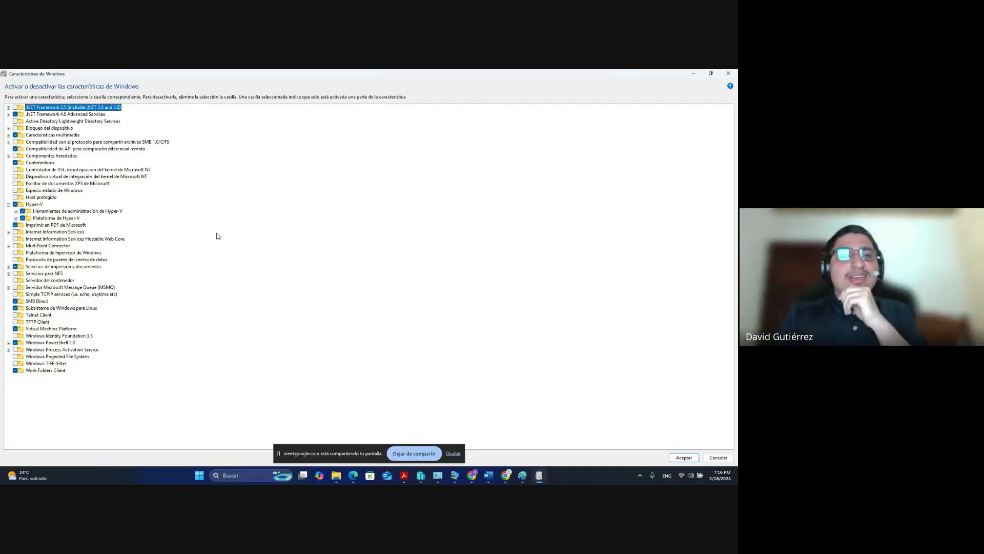
{"action": "mouse_move", "coordinate": [55, 229]}
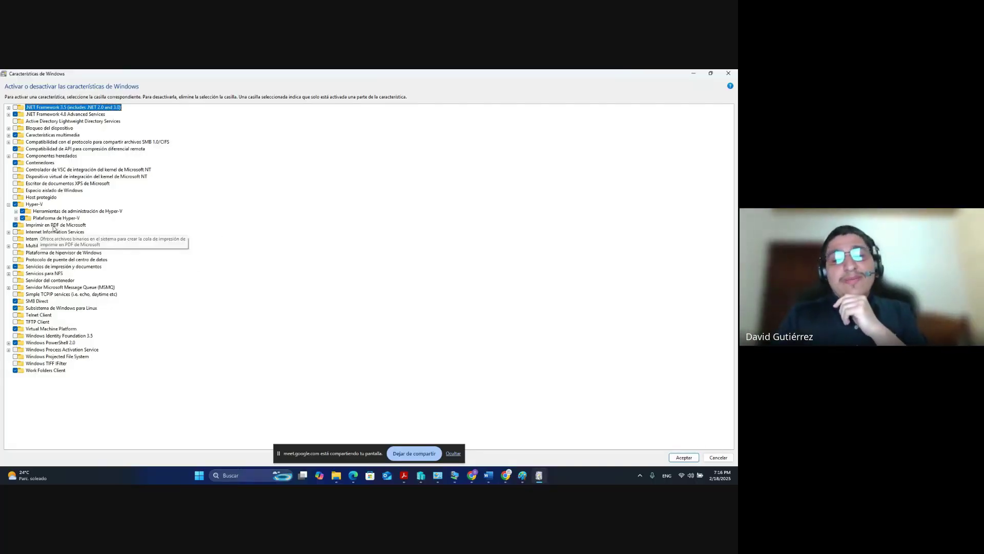
{"action": "left_click", "coordinate": [16, 211]}
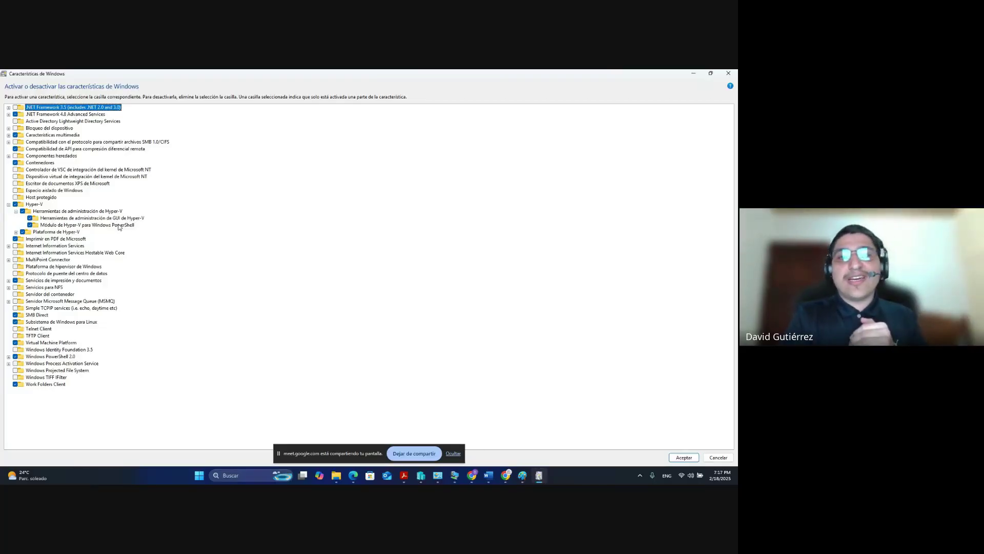
{"action": "left_click", "coordinate": [15, 212]}
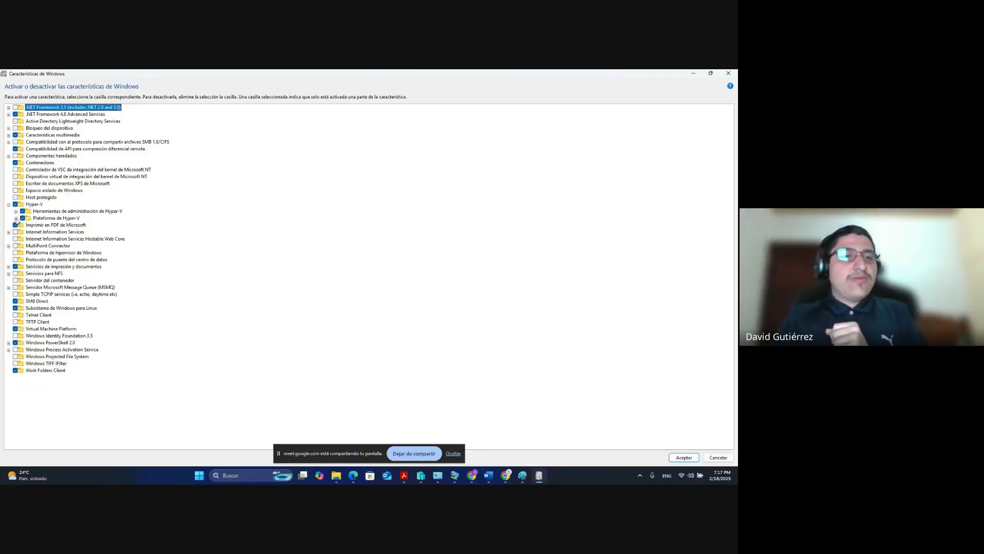
{"action": "left_click", "coordinate": [16, 217]}
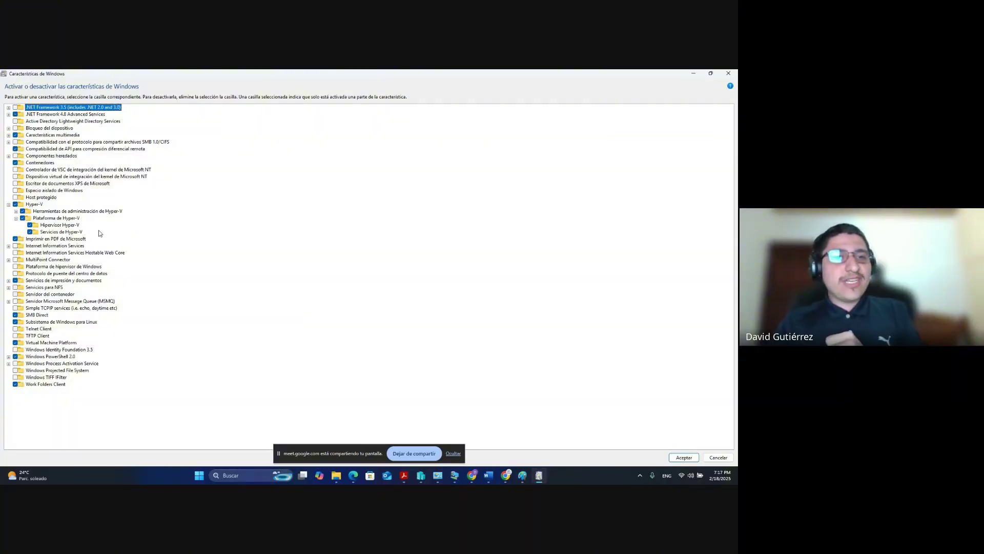
{"action": "left_click", "coordinate": [16, 211]}
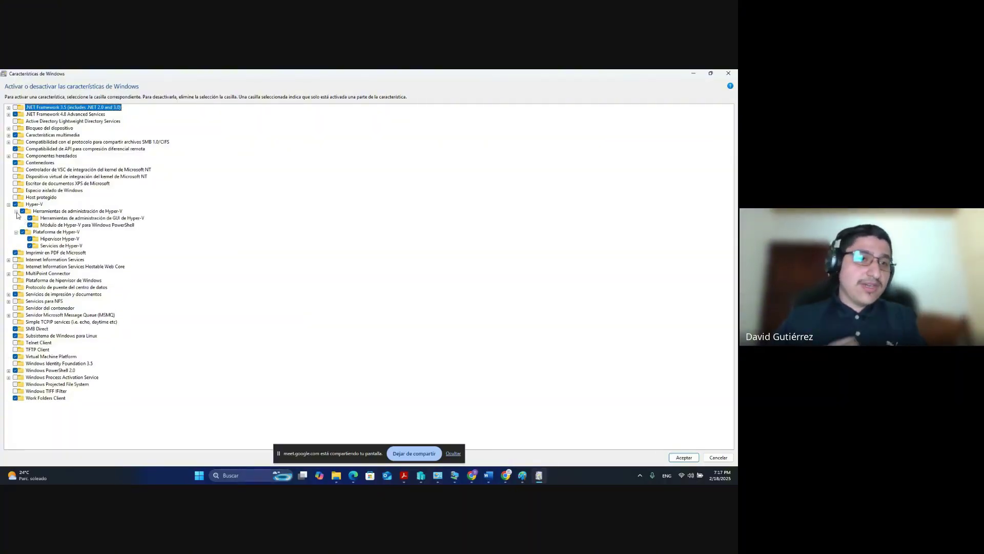
{"action": "left_click", "coordinate": [16, 211]}
{"action": "left_click", "coordinate": [15, 218]}
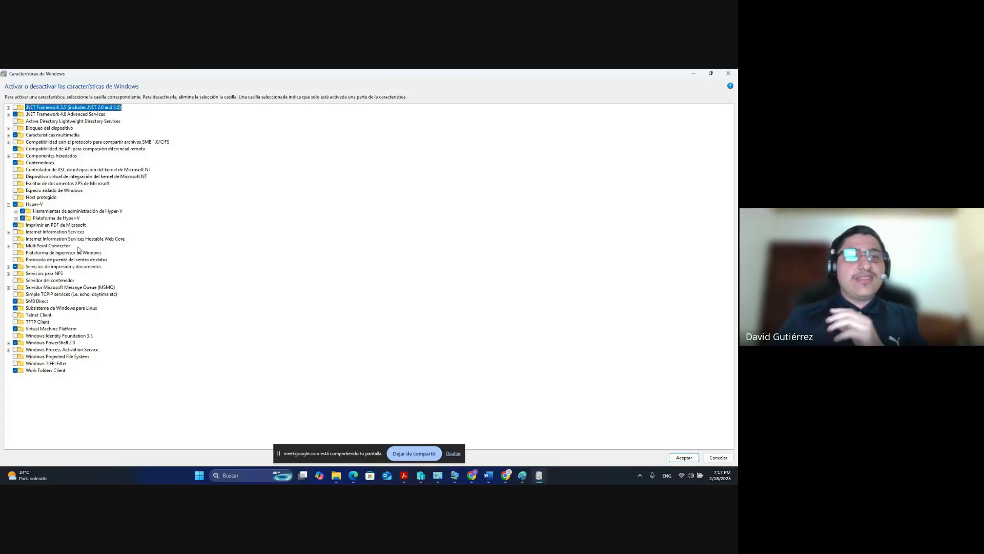
- Try to deselect the Hyper-V GUI management tools and the PowerShell module, and leave the Windows features window without applying
{"action": "left_click", "coordinate": [16, 211]}
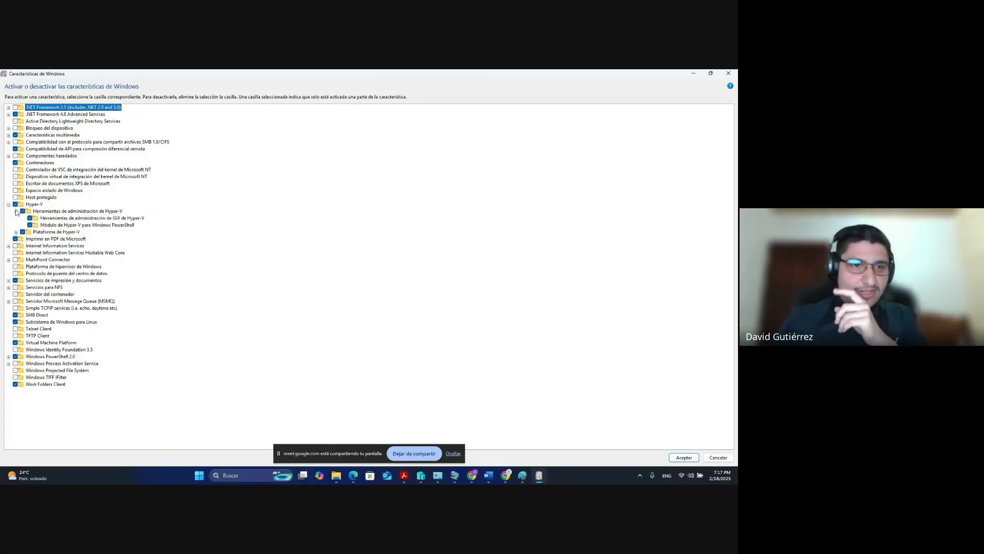
{"action": "left_click", "coordinate": [46, 217]}
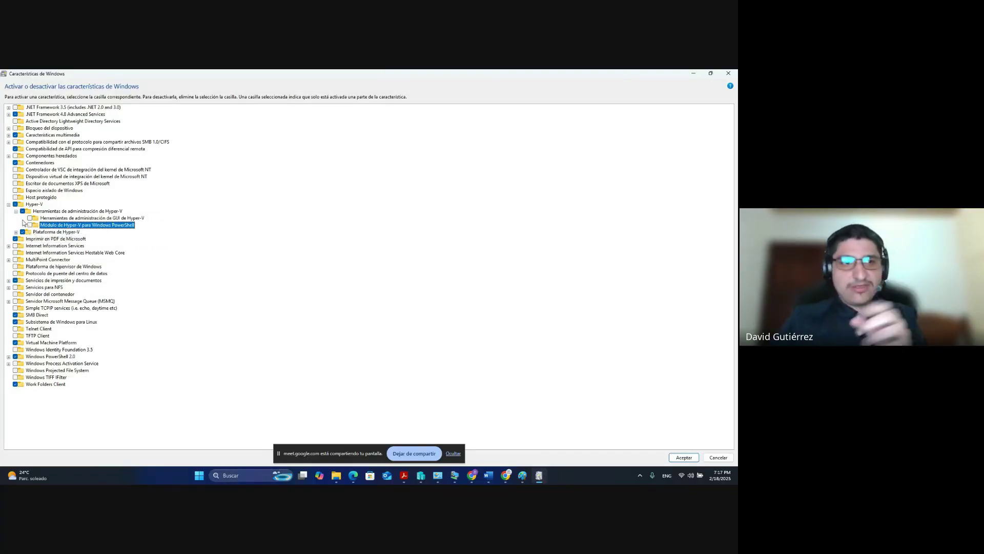
{"action": "left_click", "coordinate": [16, 211]}
{"action": "left_click", "coordinate": [8, 204]}
{"action": "left_click", "coordinate": [8, 204]}
{"action": "left_click", "coordinate": [16, 211]}
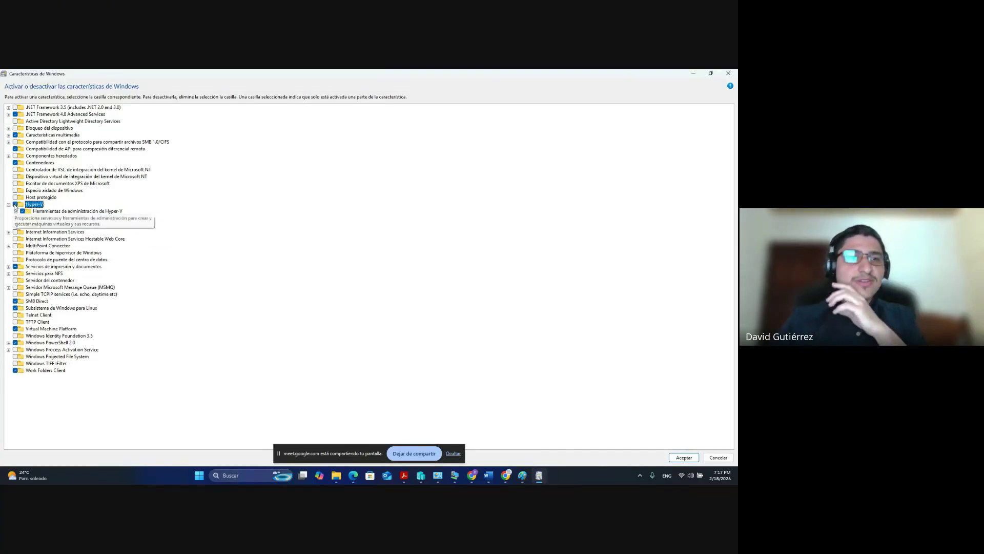
{"action": "left_click", "coordinate": [16, 212]}
{"action": "left_click", "coordinate": [9, 204]}
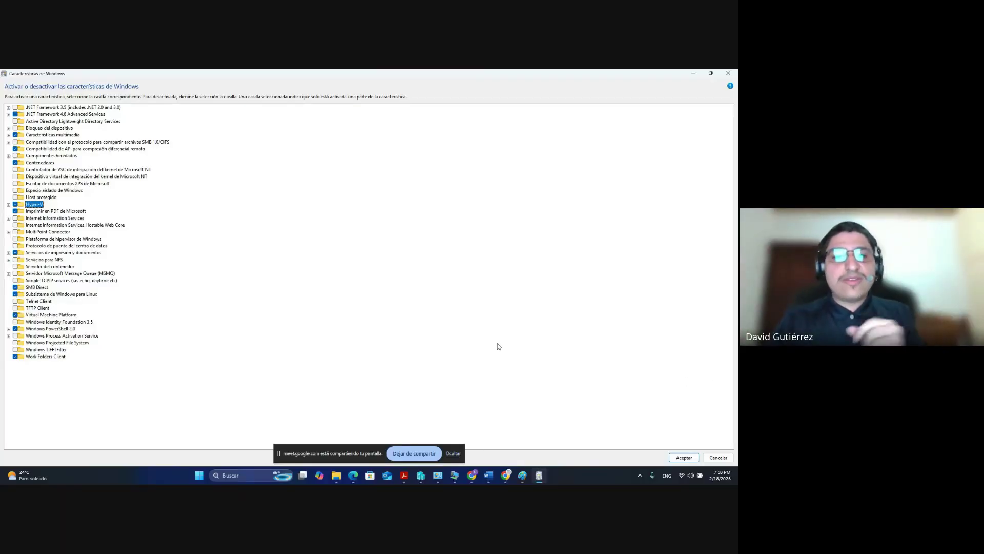
{"action": "left_click", "coordinate": [727, 76]}
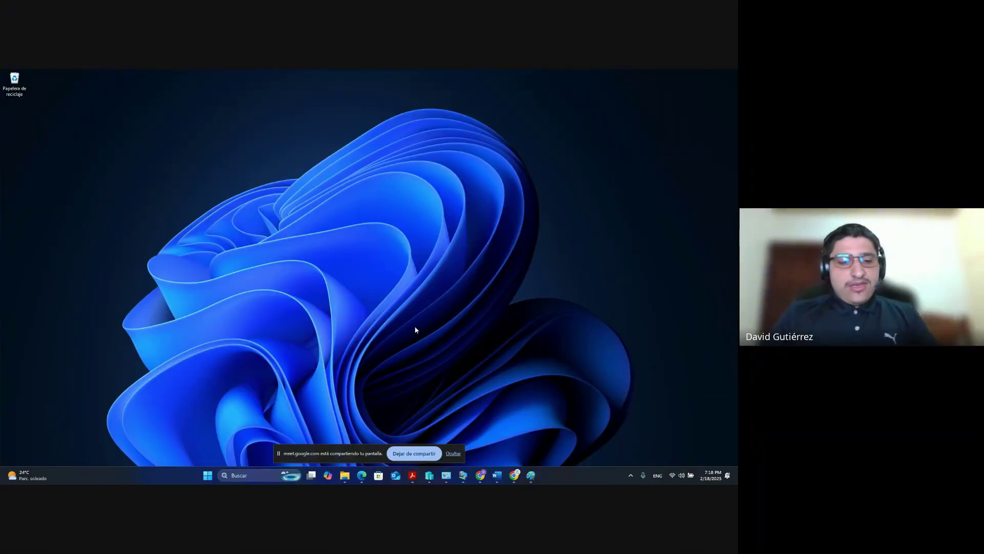
- Open Administrador de Hyper-V and select the local server to show its virtual machines
{"action": "key", "text": "super"}
{"action": "type", "text": "ad"}
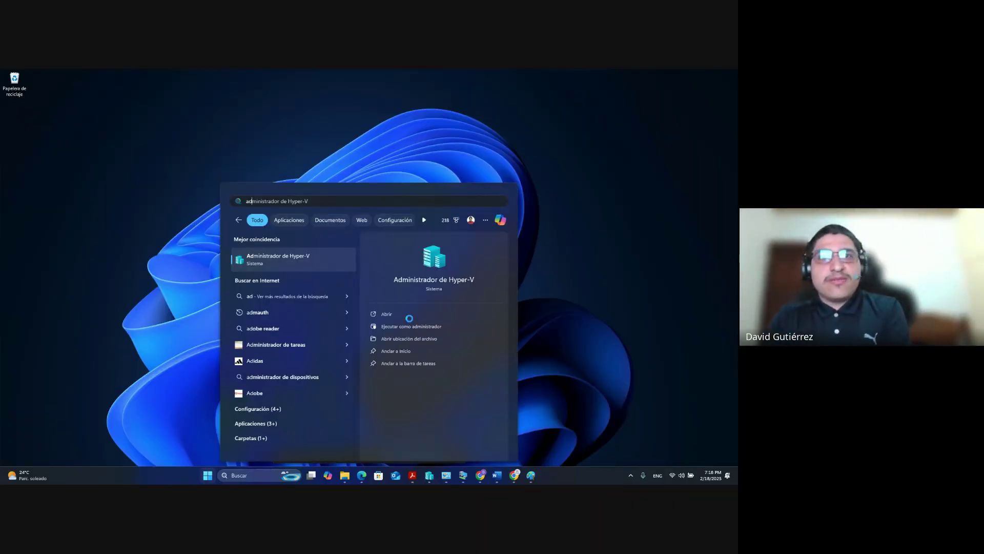
{"action": "left_click", "coordinate": [432, 477]}
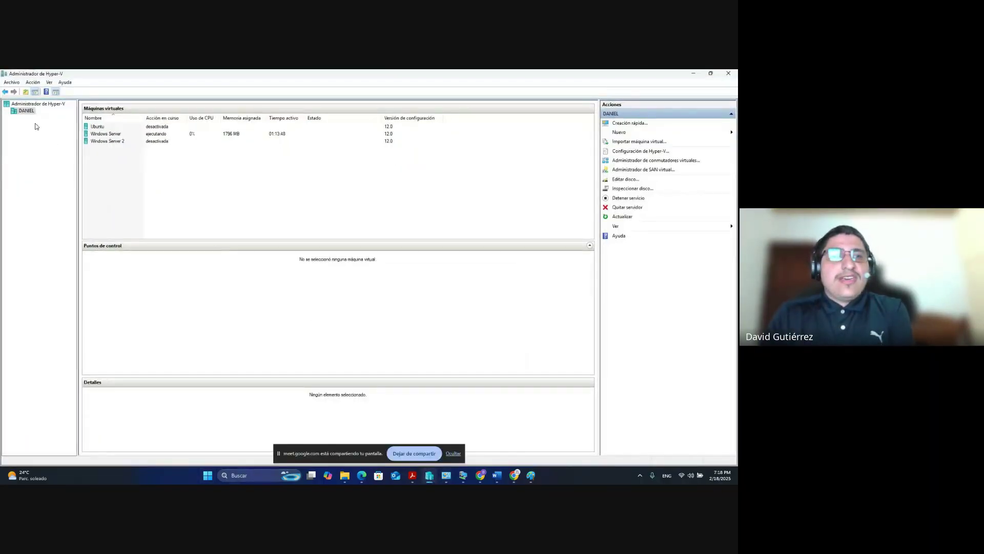
{"action": "left_click", "coordinate": [28, 111]}
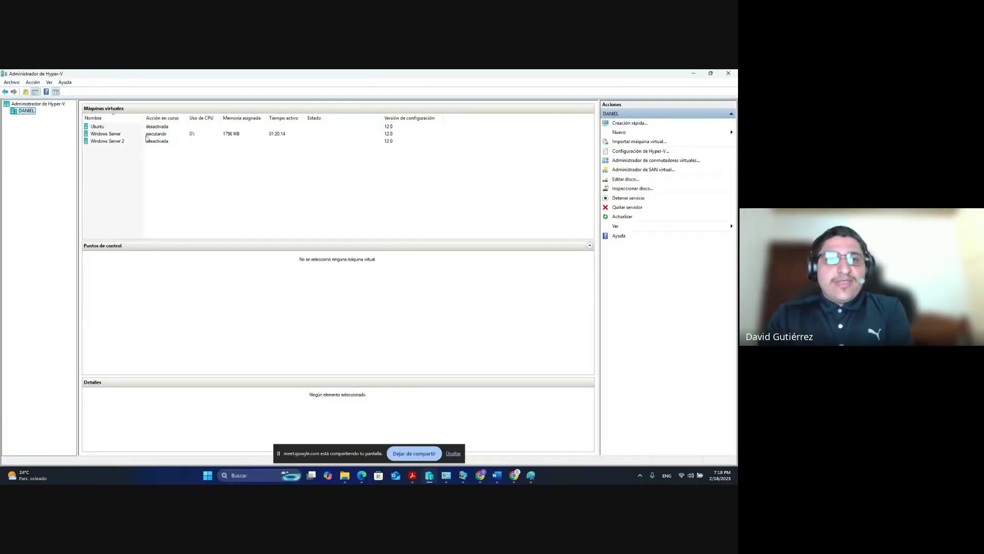
- Turn off the running Windows Server virtual machine with Desconectar
{"action": "left_click", "coordinate": [115, 135]}
{"action": "right_click", "coordinate": [114, 134]}
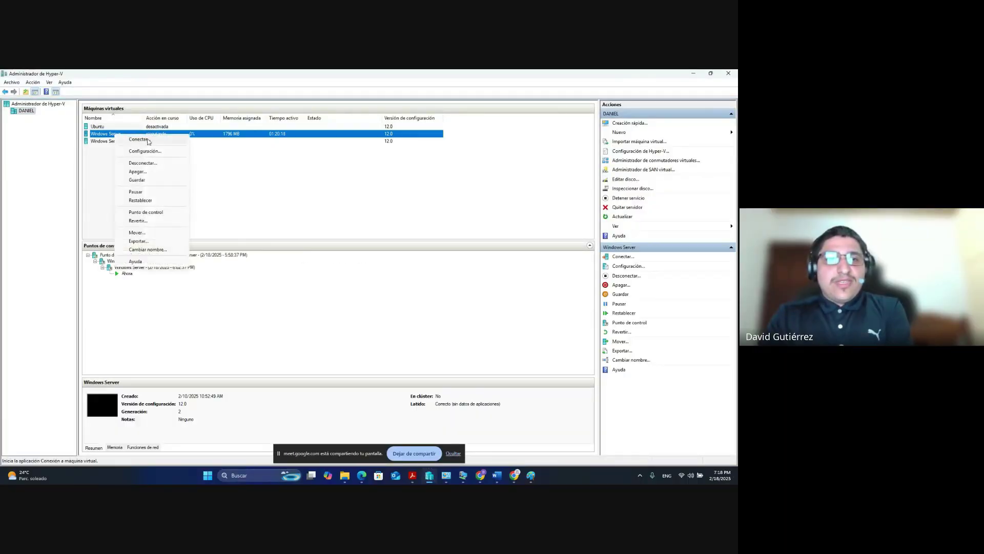
{"action": "left_click", "coordinate": [150, 164]}
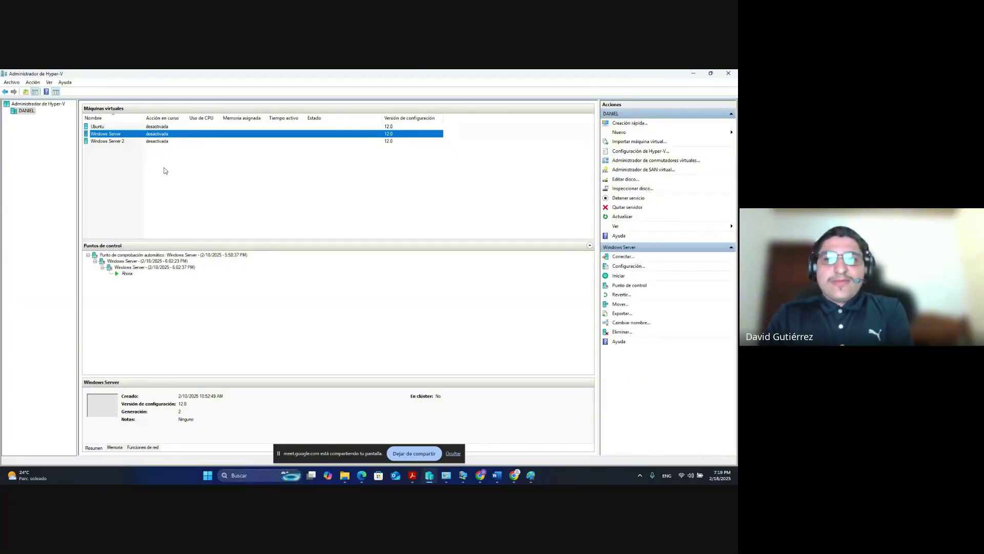
{"action": "left_click", "coordinate": [208, 177]}
- Remove the local server from Administrador de Hyper-V and reconnect to it with the "Equipo local" option
{"action": "left_click", "coordinate": [26, 112]}
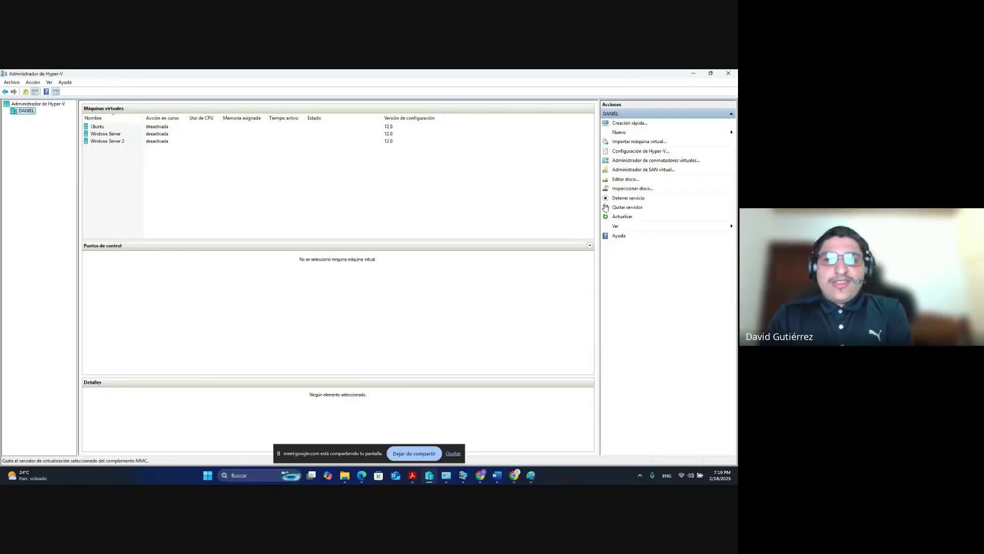
{"action": "left_click", "coordinate": [631, 212]}
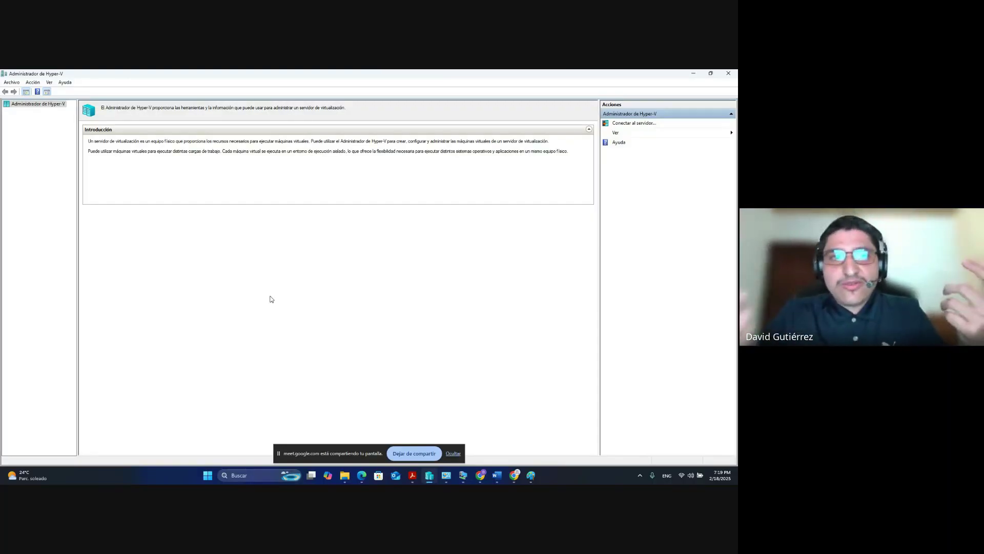
{"action": "left_click", "coordinate": [634, 124]}
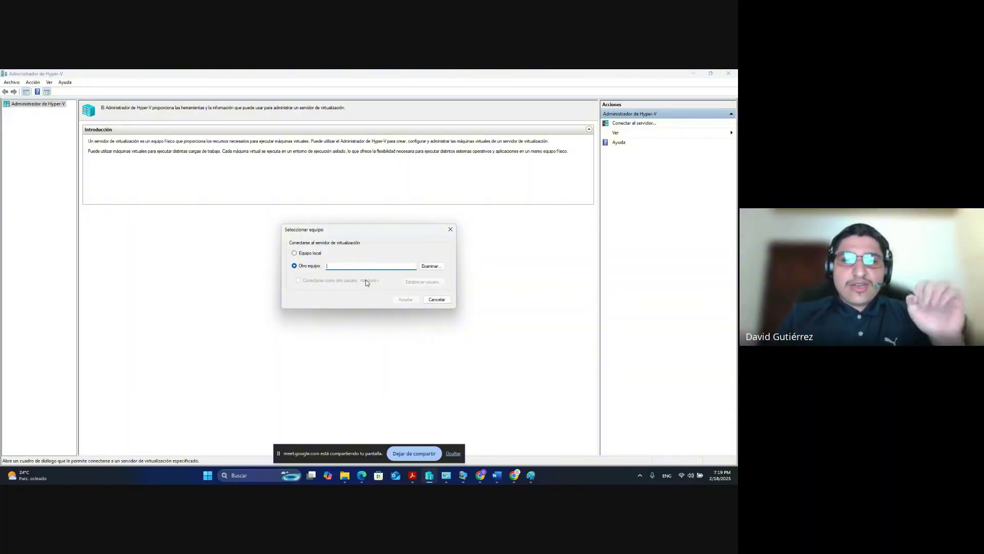
{"action": "left_click", "coordinate": [295, 253]}
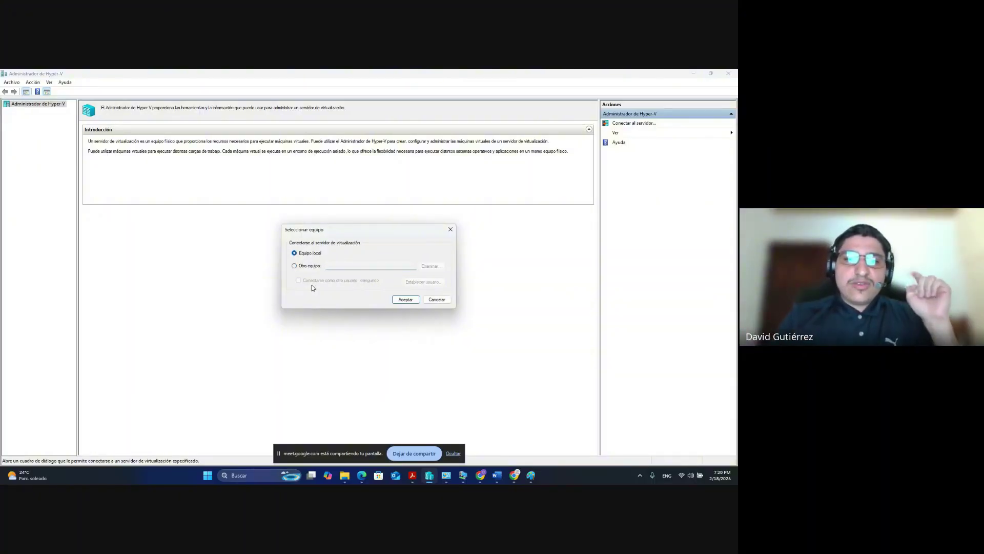
{"action": "left_click", "coordinate": [401, 302]}
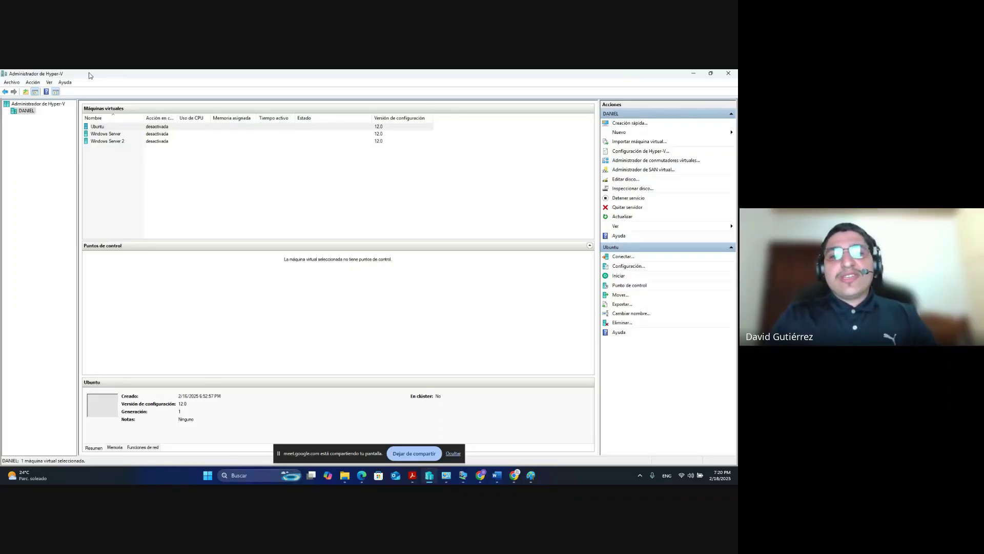
- Reopen the window for turning Windows features on or off and maximize it
{"action": "key", "text": "super"}
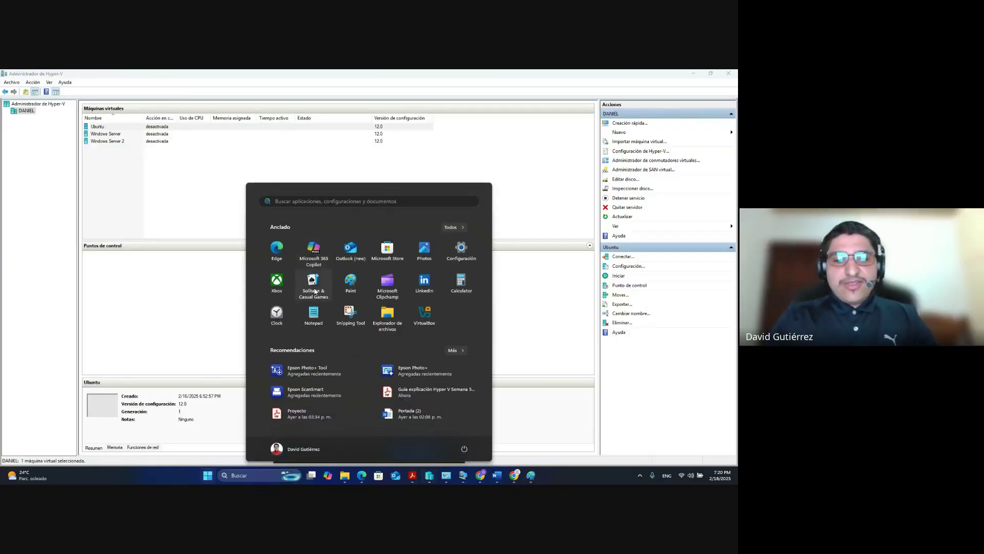
{"action": "type", "text": "activar"}
{"action": "key", "text": "Return"}
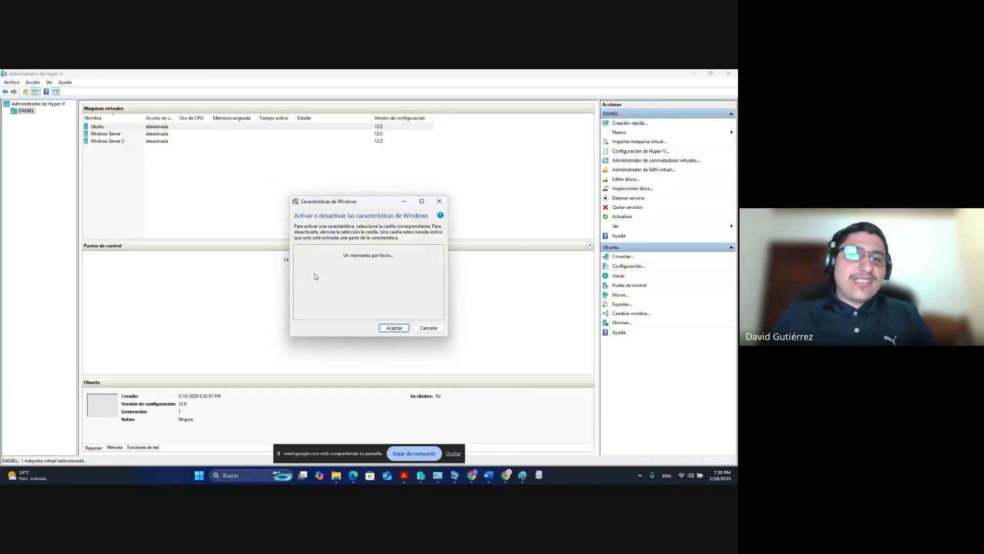
{"action": "left_click", "coordinate": [422, 201]}
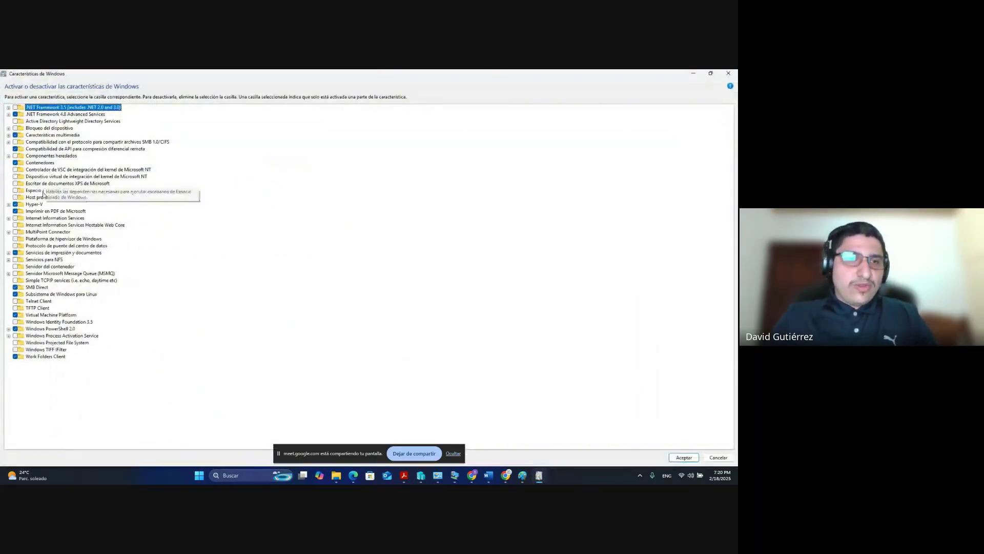
- Examine the GUI and PowerShell components under Herramientas de administración de Hyper-V, and close the Windows features window
{"action": "left_click", "coordinate": [8, 204]}
{"action": "left_click", "coordinate": [16, 211]}
{"action": "left_click", "coordinate": [92, 218]}
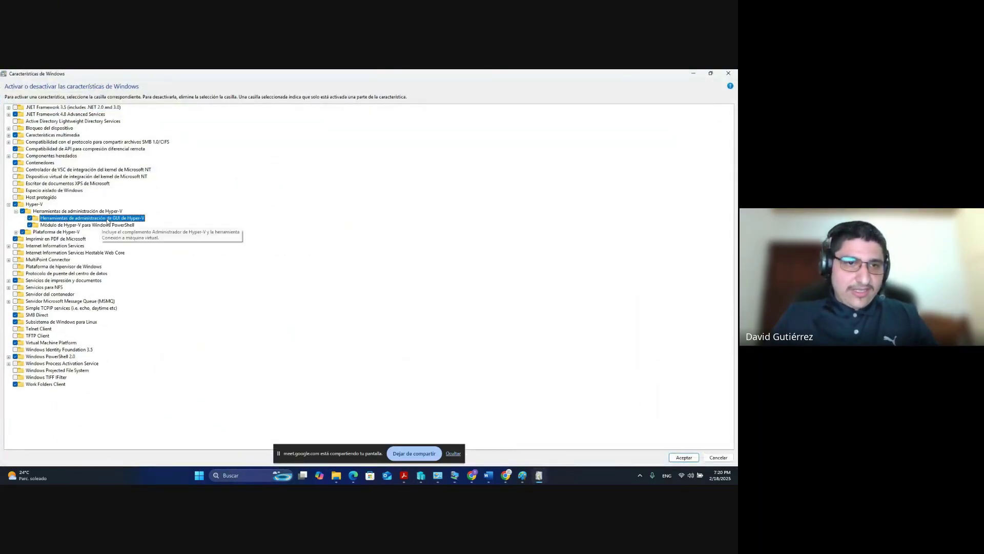
{"action": "left_click_drag", "start_coordinate": [287, 75], "coordinate": [421, 284]}
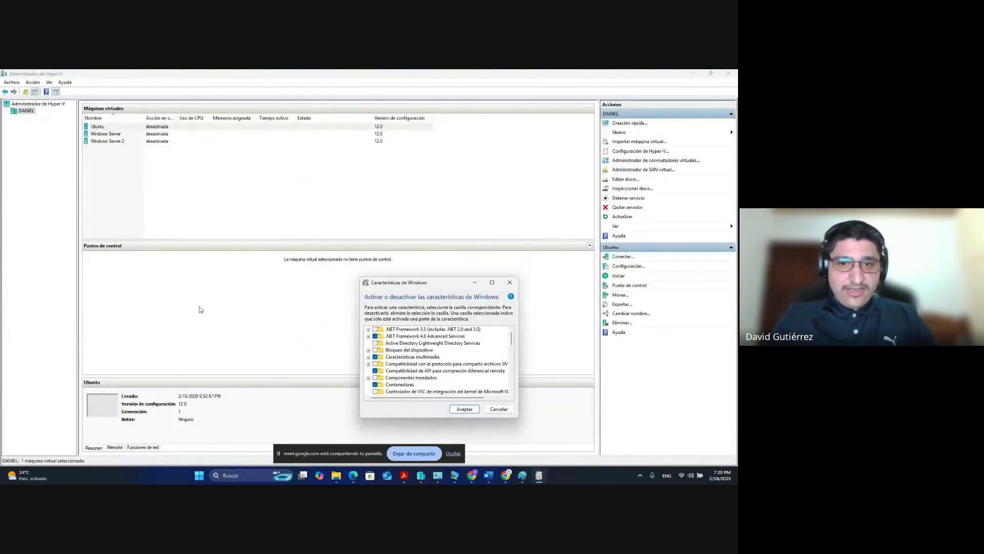
{"action": "left_click", "coordinate": [494, 281]}
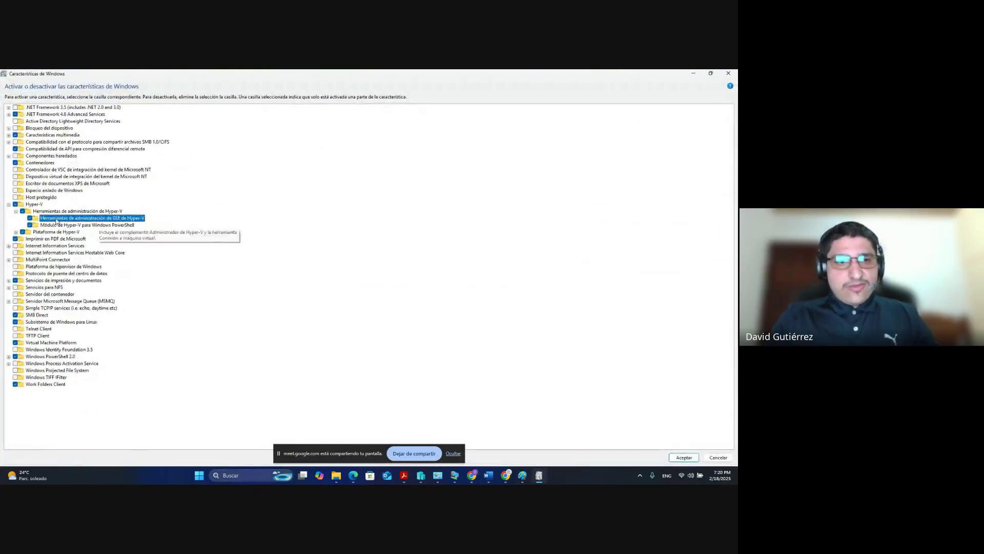
{"action": "left_click_drag", "start_coordinate": [266, 79], "coordinate": [289, 154]}
{"action": "left_click", "coordinate": [381, 144]}
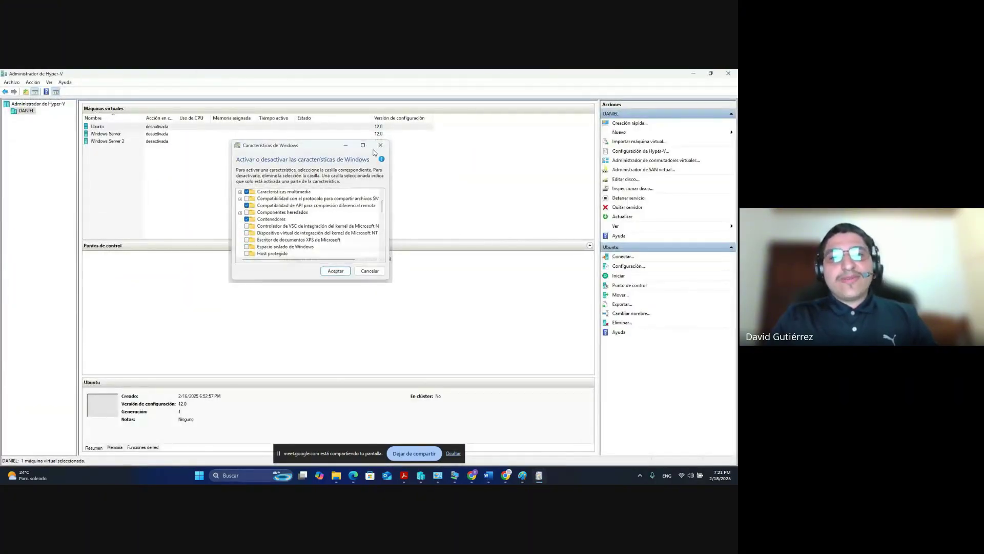
{"action": "left_click", "coordinate": [319, 196]}
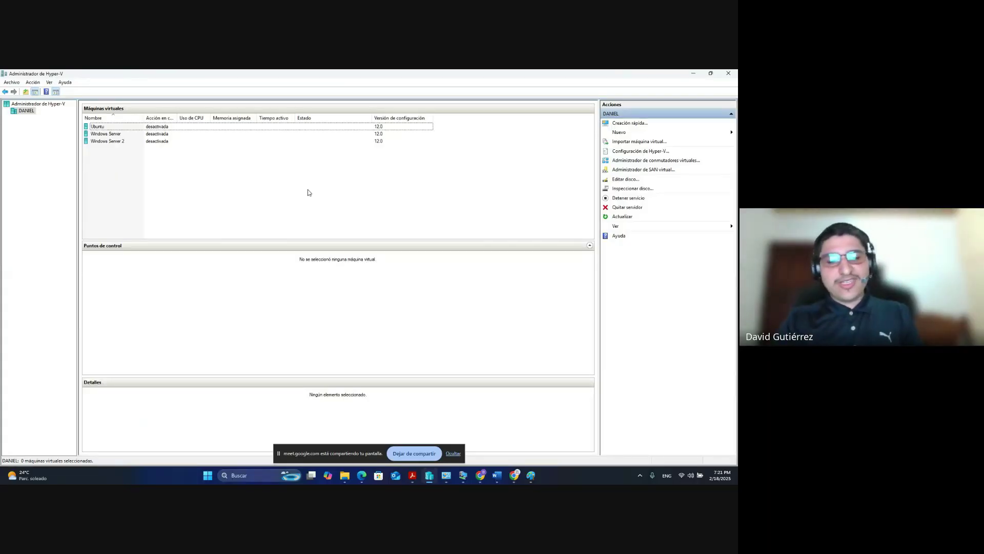
- Reopen the Windows features window, examine the components under Plataforma de Hyper-V, and close it
{"action": "key", "text": "super"}
{"action": "type", "text": "acti"}
{"action": "key", "text": "Return"}
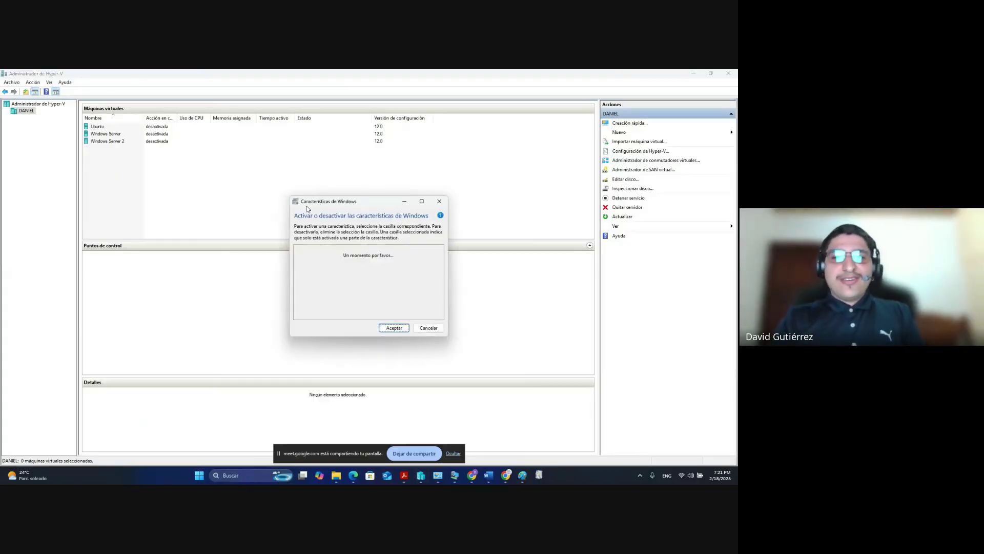
{"action": "double_click", "coordinate": [395, 207]}
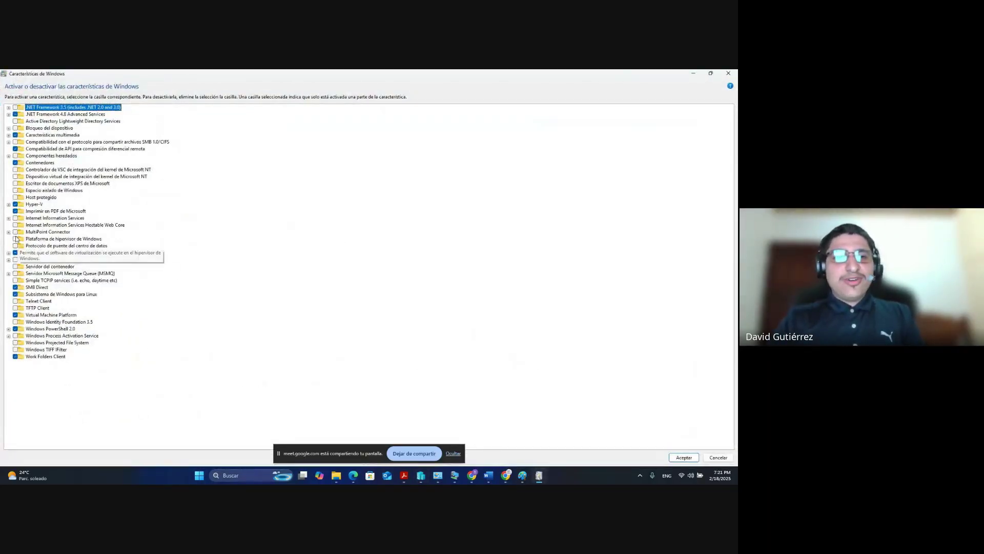
{"action": "left_click", "coordinate": [9, 204]}
{"action": "left_click", "coordinate": [16, 217]}
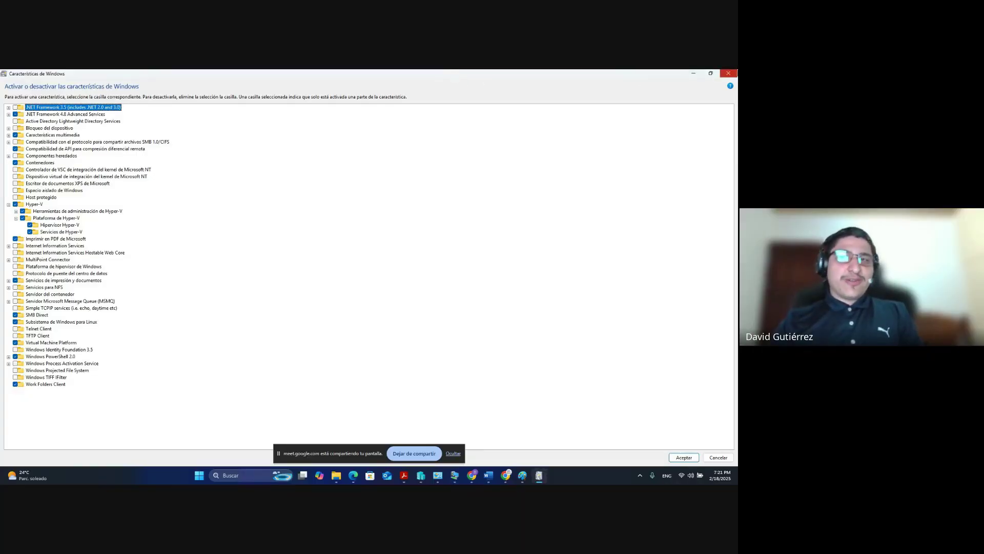
{"action": "left_click", "coordinate": [728, 73]}
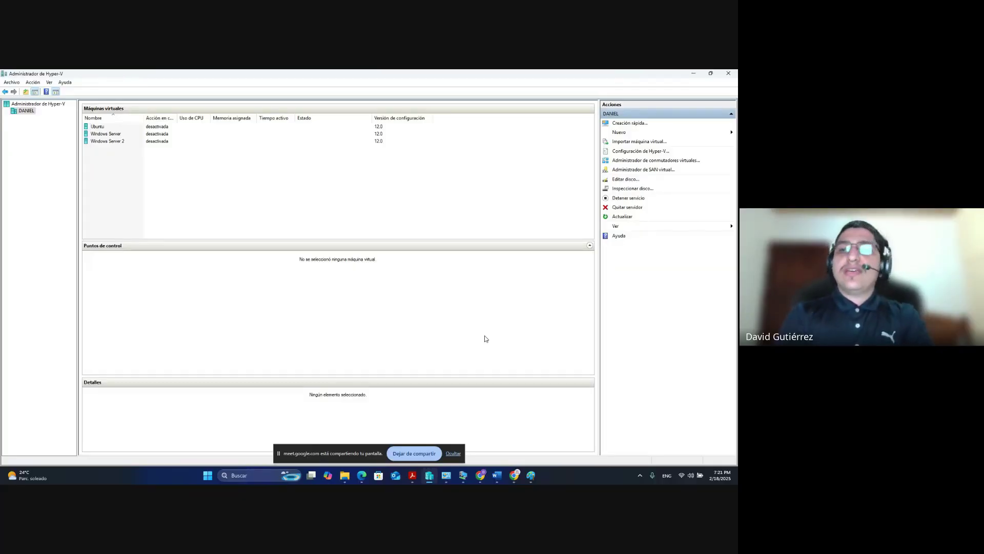
- Open the virtual switch manager and review the descriptions of the Externo, Interno and Privado switch types
{"action": "left_click", "coordinate": [673, 162]}
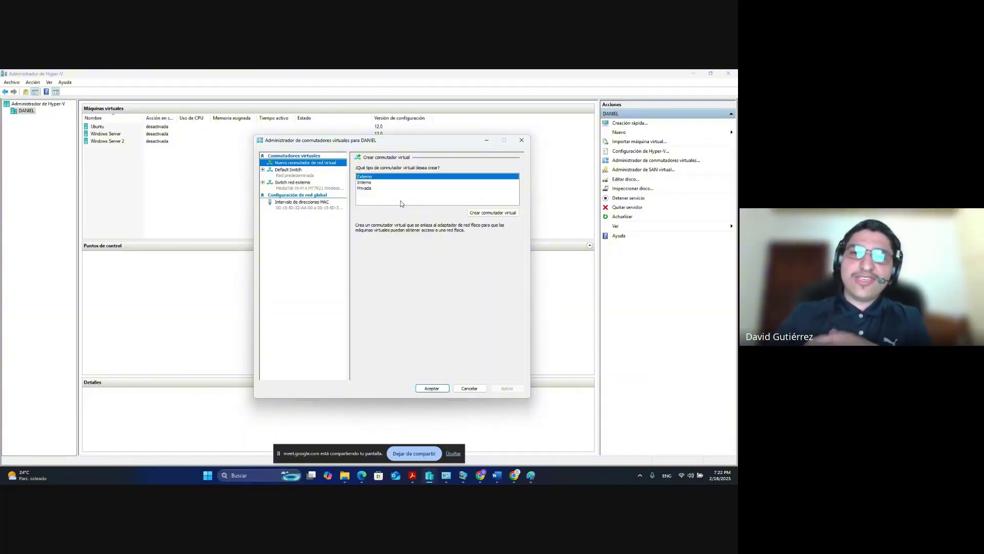
{"action": "left_click", "coordinate": [367, 183]}
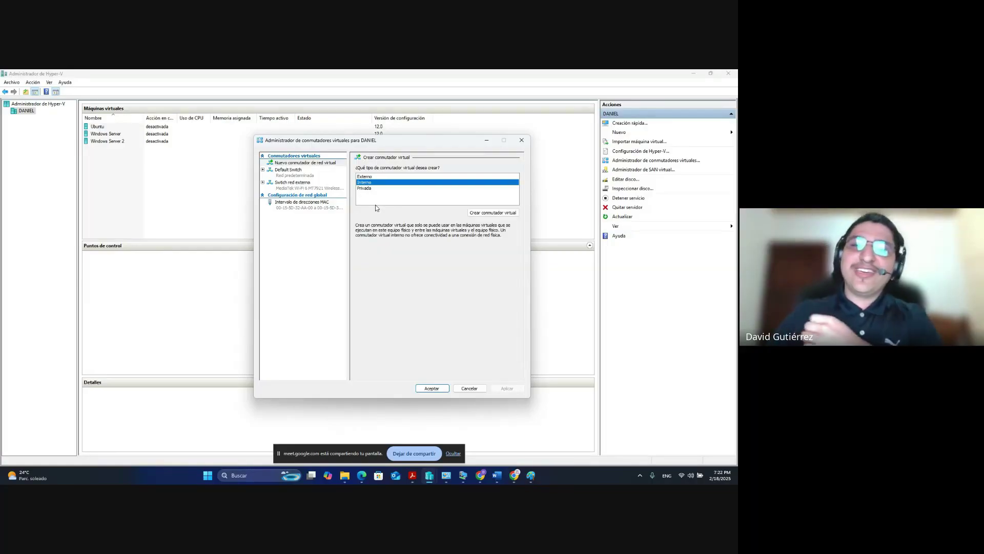
{"action": "left_click", "coordinate": [370, 189]}
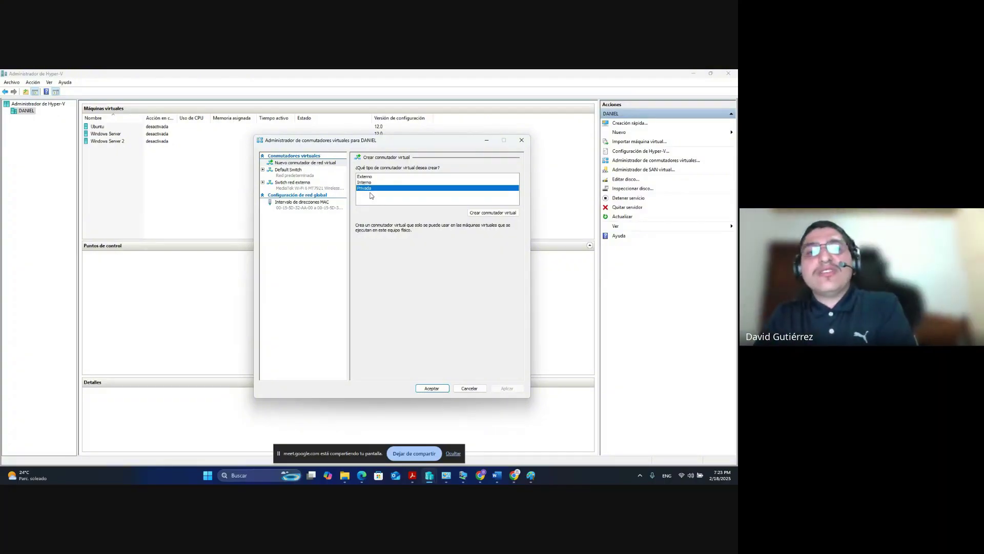
{"action": "key", "text": "Up"}
{"action": "key", "text": "Up"}
{"action": "key", "text": "Down"}
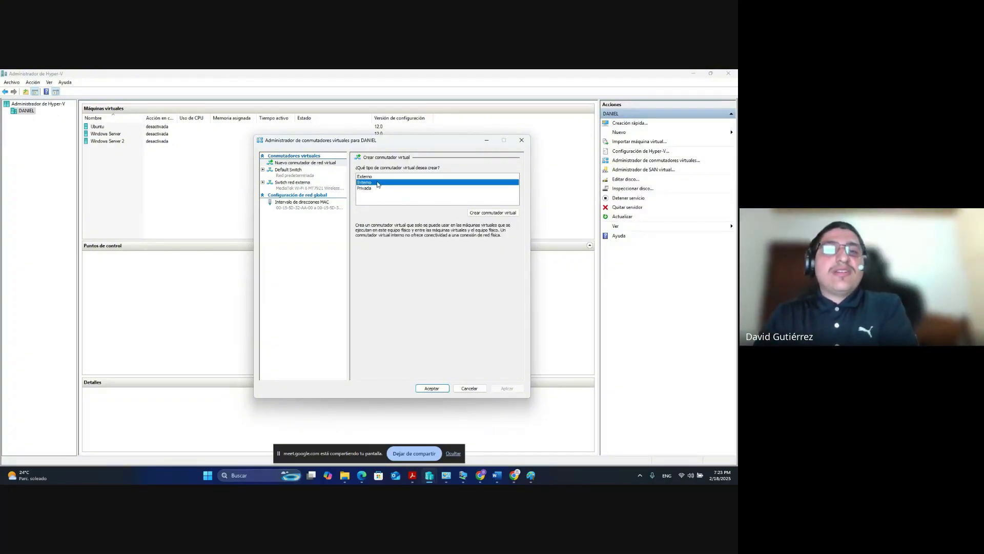
{"action": "key", "text": "Down"}
{"action": "key", "text": "Up"}
{"action": "key", "text": "Up"}
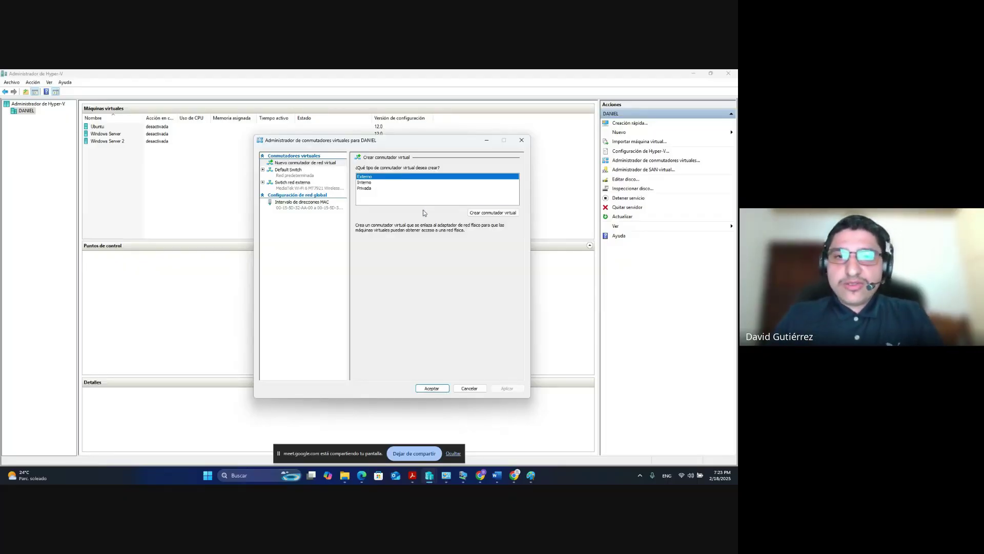
- Create a new external virtual switch and name it "Conmutador externo"
{"action": "left_click", "coordinate": [491, 212]}
{"action": "left_click", "coordinate": [371, 177]}
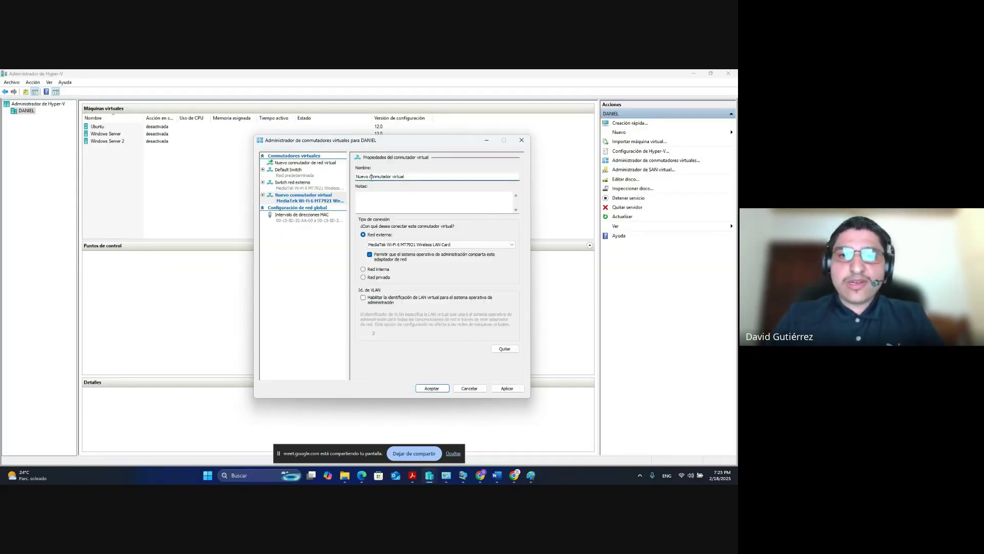
{"action": "left_click_drag", "start_coordinate": [402, 176], "coordinate": [356, 191]}
{"action": "type", "text": "E"}
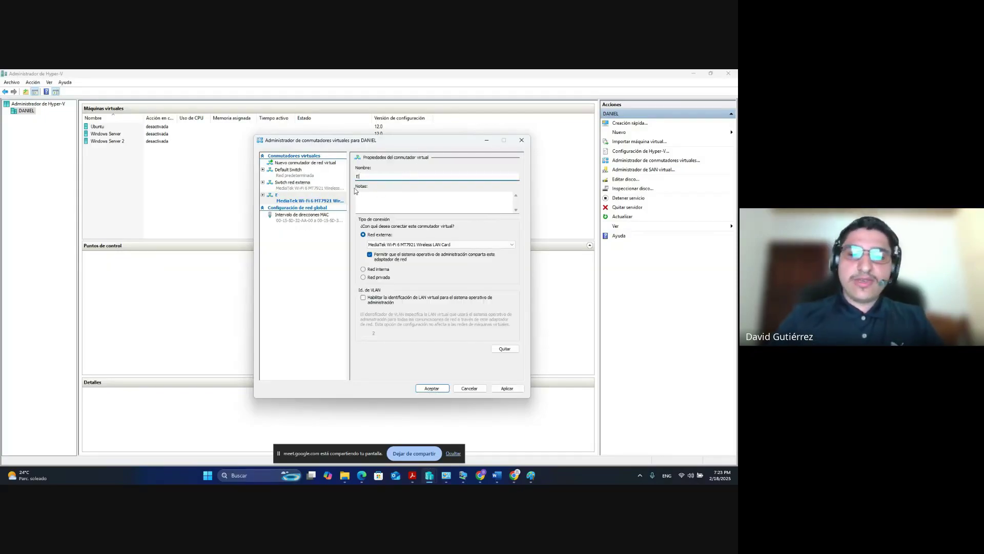
{"action": "type", "text": "Conmita"}
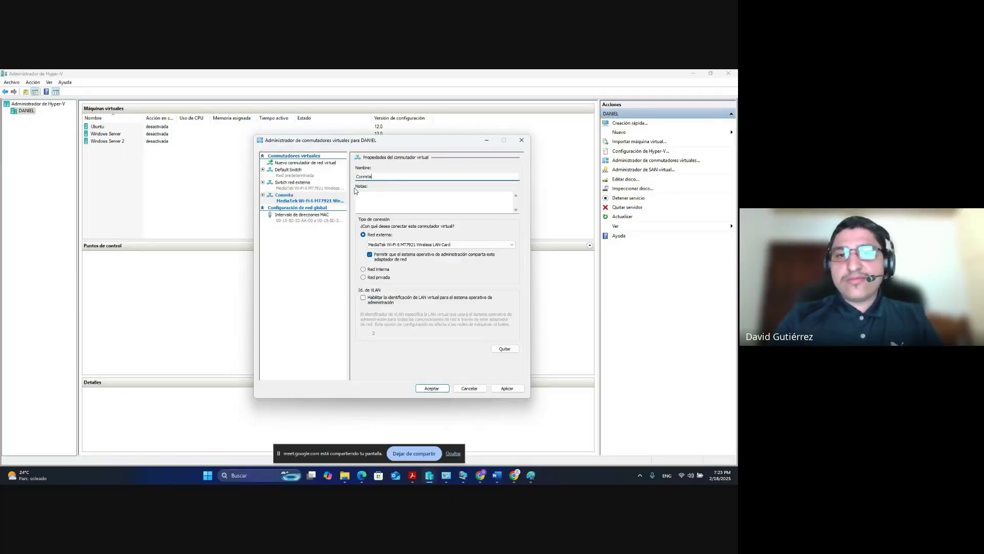
{"action": "key", "text": "BackSpace"}
{"action": "key", "text": "BackSpace"}
{"action": "key", "text": "BackSpace"}
{"action": "type", "text": "utador externo"}
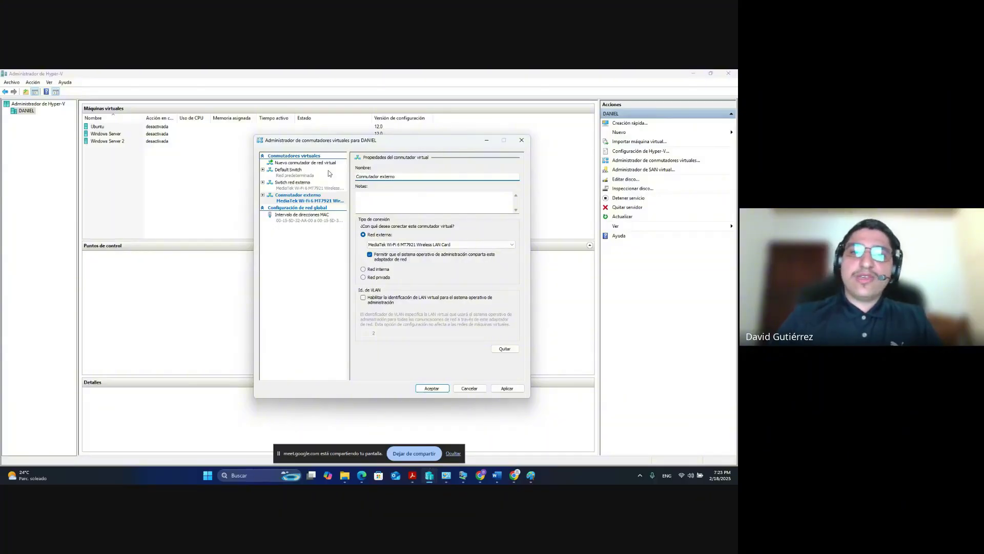
- Choose the MediaTek Wi-Fi 6 MT7921 Wireless LAN Card for the switch, decline the network changes and close the manager
{"action": "left_click", "coordinate": [413, 244]}
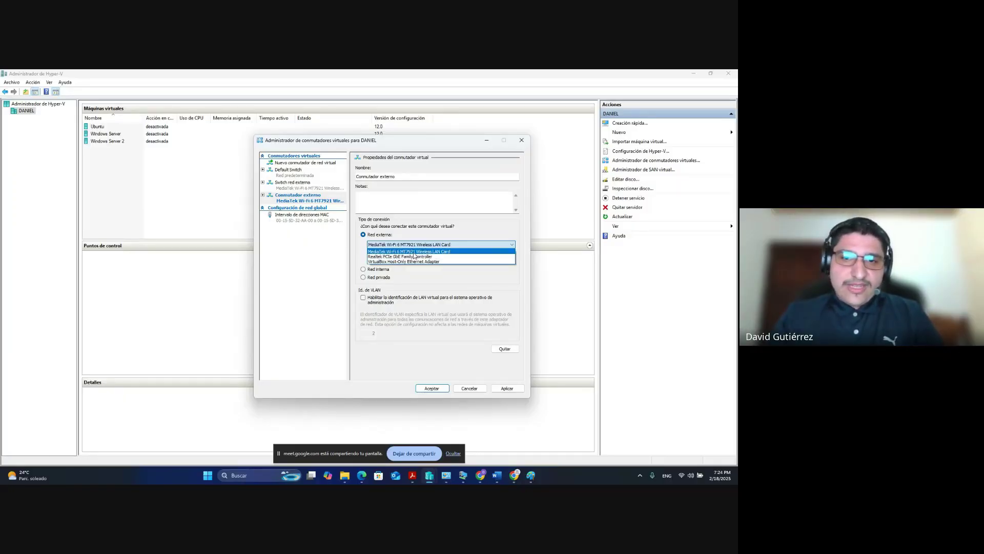
{"action": "left_click", "coordinate": [413, 252]}
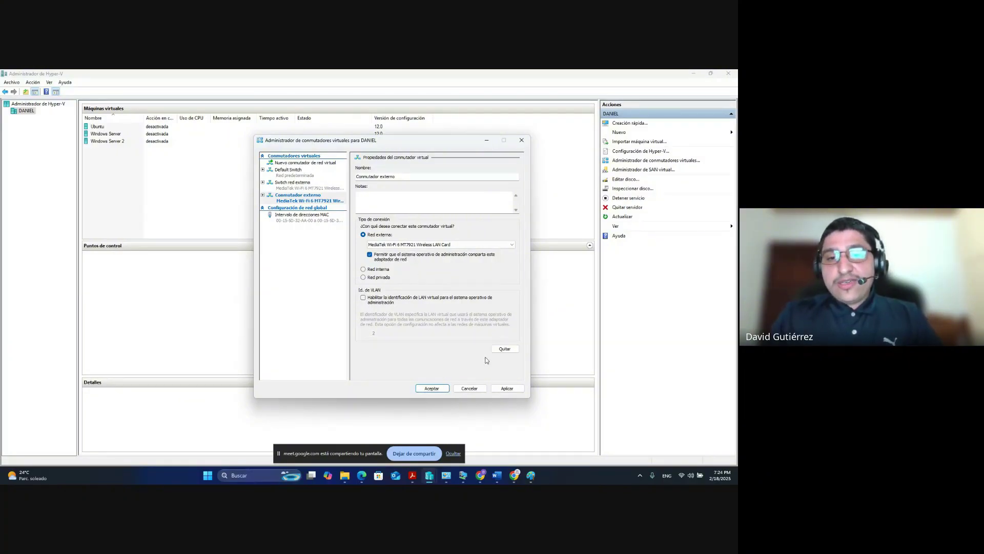
{"action": "left_click", "coordinate": [507, 389]}
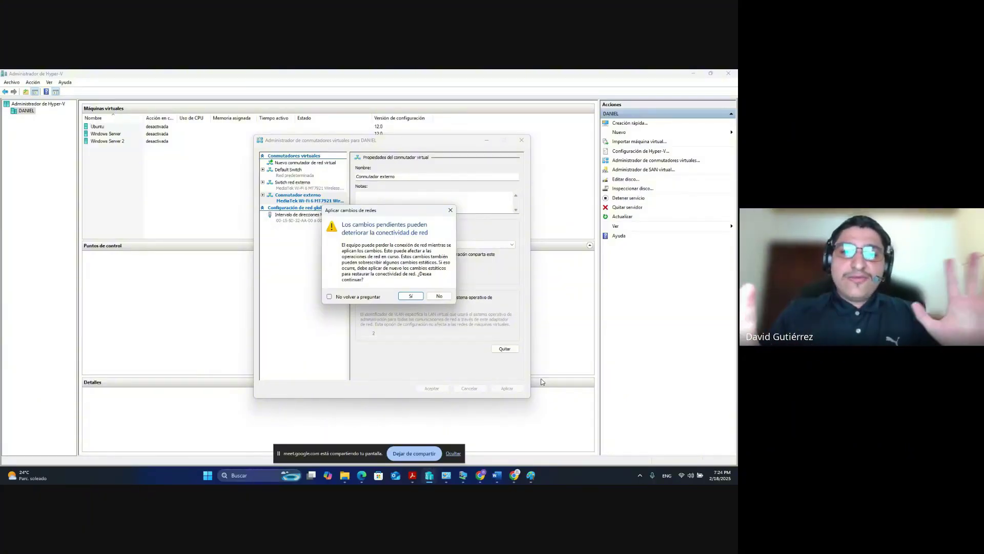
{"action": "left_click", "coordinate": [440, 296]}
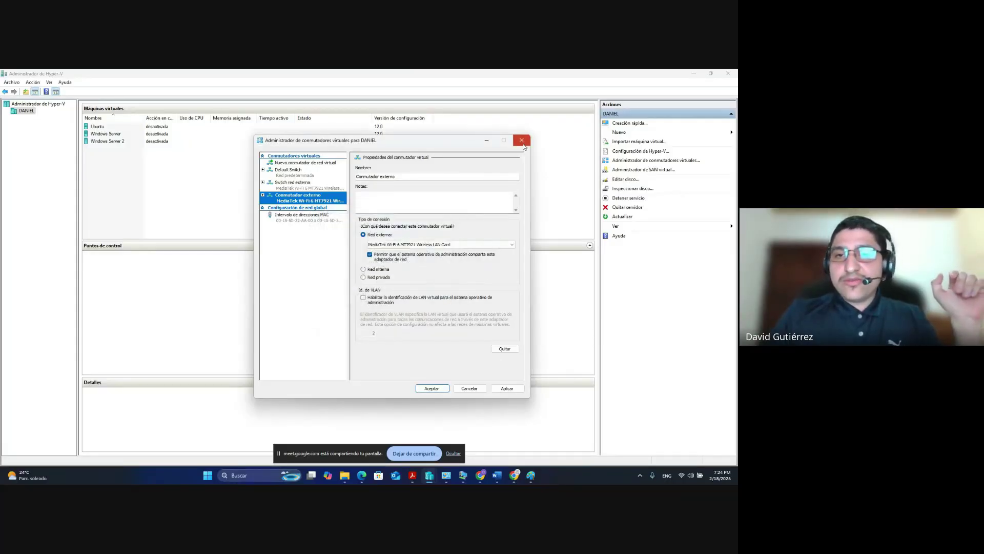
{"action": "left_click", "coordinate": [522, 145]}
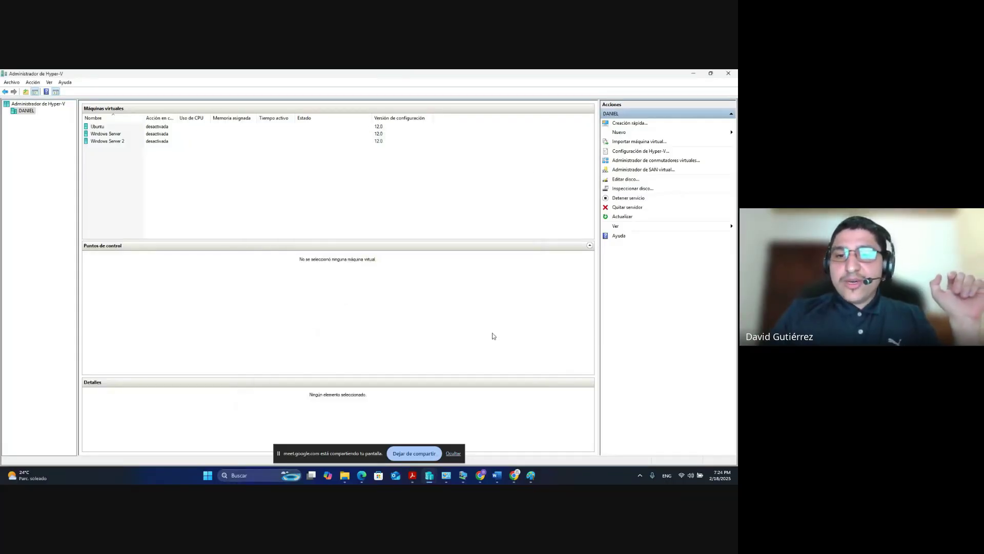
- Inspect the Puente de red and vEthernet (Switch red externa) adapters in Conexiones de red, and close that window
{"action": "left_click", "coordinate": [446, 477]}
{"action": "left_click_drag", "start_coordinate": [305, 233], "coordinate": [193, 174]}
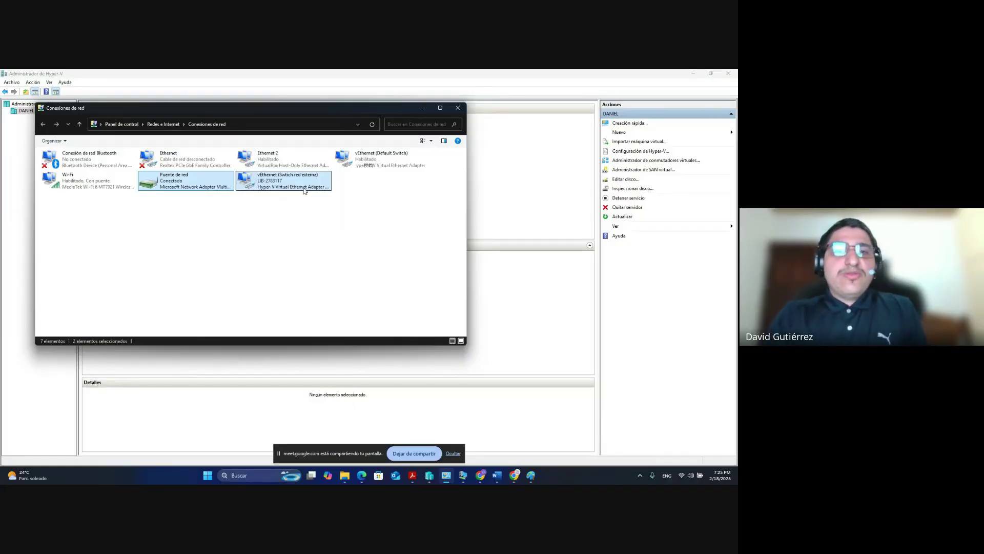
{"action": "left_click", "coordinate": [462, 111]}
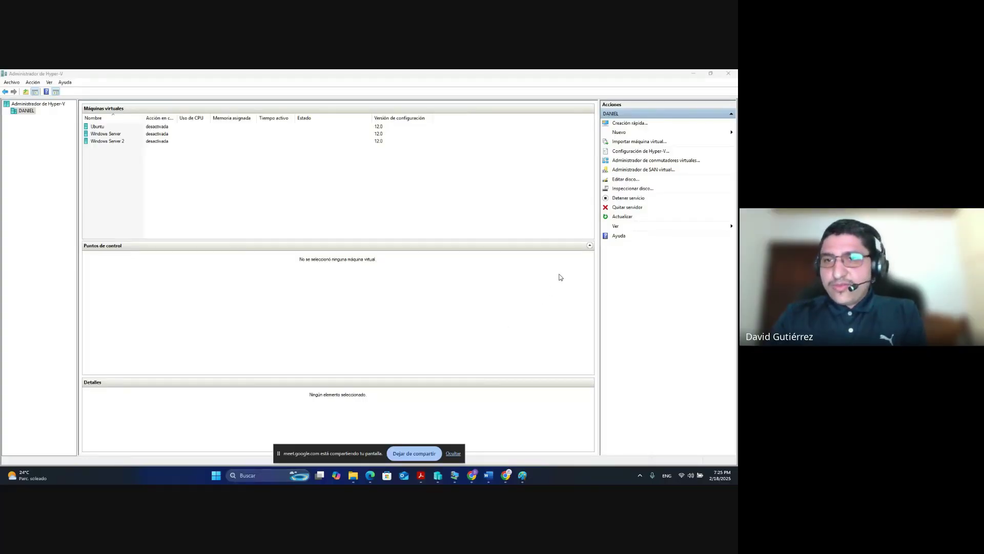
- Start the new virtual machine wizard and name the machine "Windows Server 3", keeping the default storage location
{"action": "left_click", "coordinate": [631, 135]}
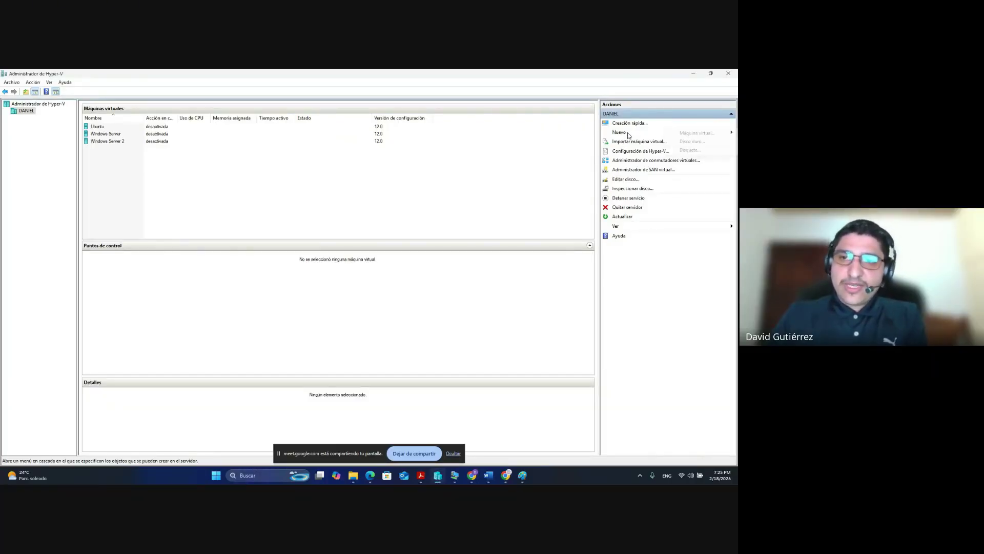
{"action": "left_click", "coordinate": [697, 132]}
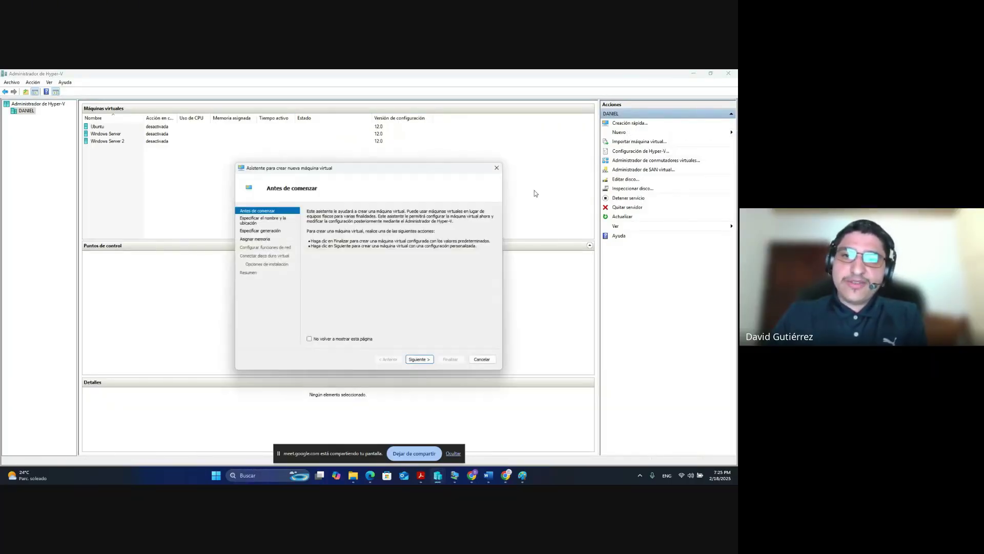
{"action": "left_click", "coordinate": [417, 361]}
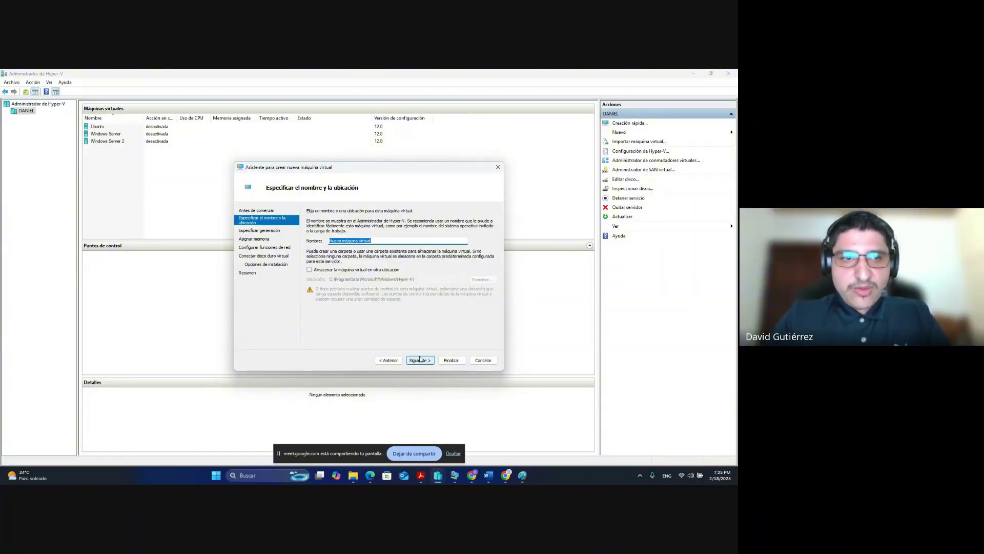
{"action": "type", "text": "Windows Ser"}
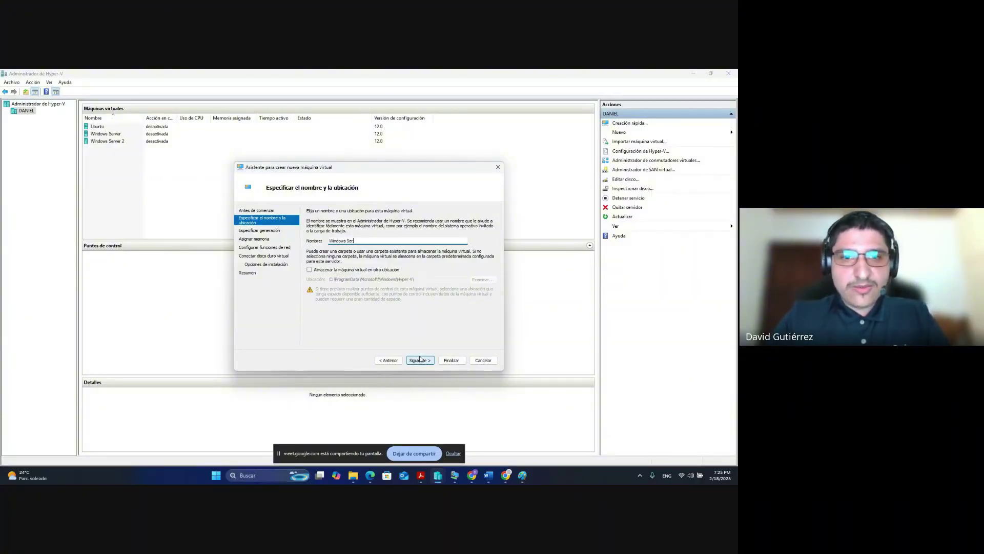
{"action": "type", "text": "ver 3"}
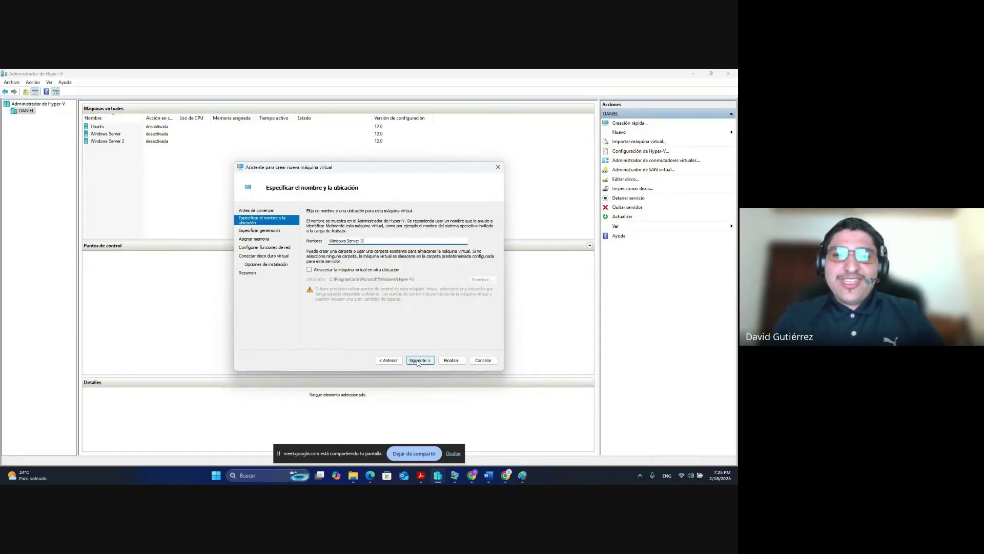
{"action": "left_click", "coordinate": [418, 361]}
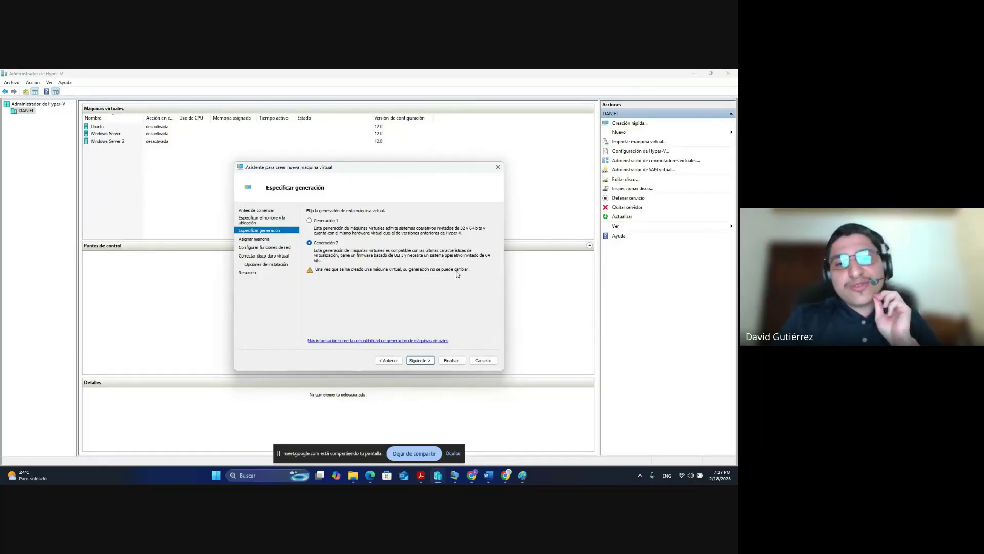
- Keep Generación 2 for the new virtual machine and disable dynamic memory
{"action": "left_click", "coordinate": [429, 359]}
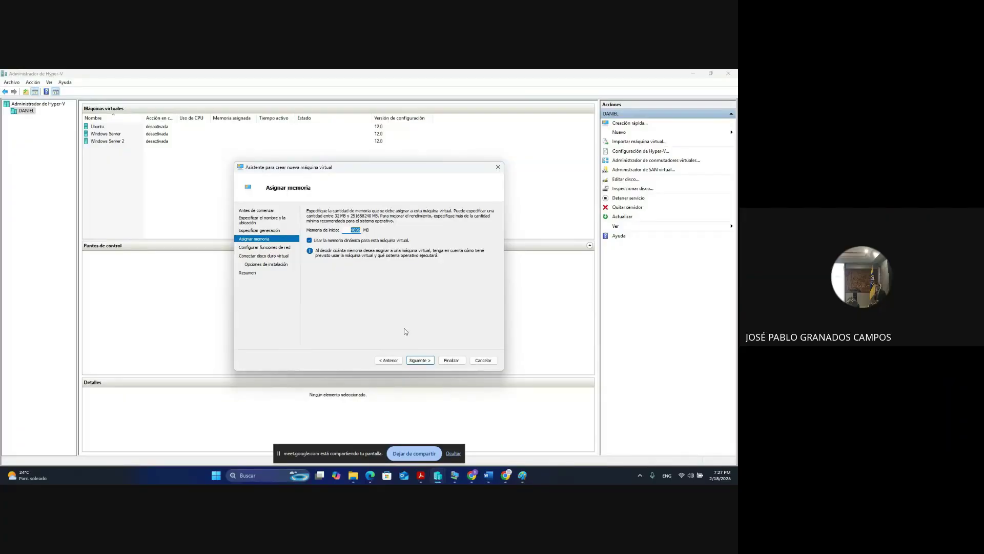
{"action": "left_click", "coordinate": [382, 360]}
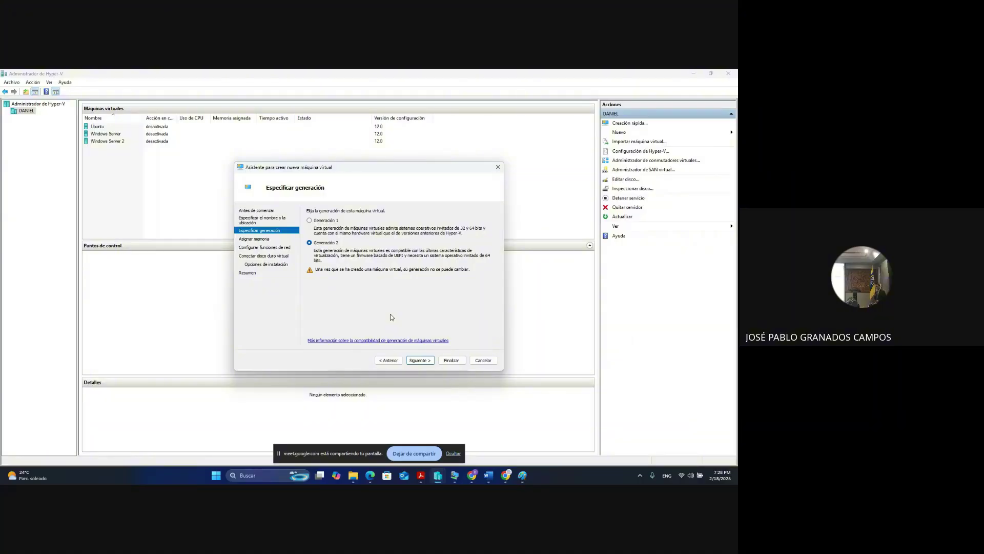
{"action": "left_click", "coordinate": [428, 365]}
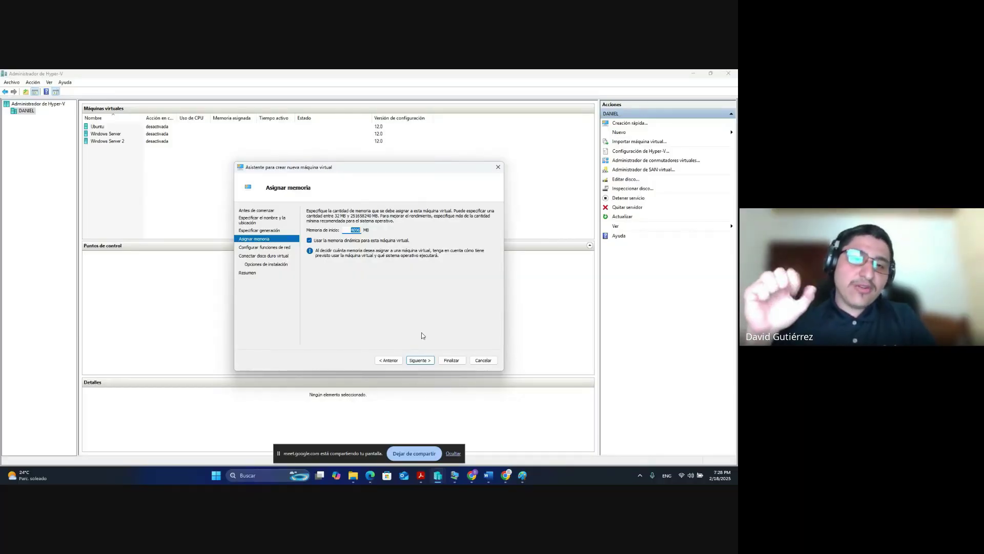
{"action": "left_click", "coordinate": [353, 241]}
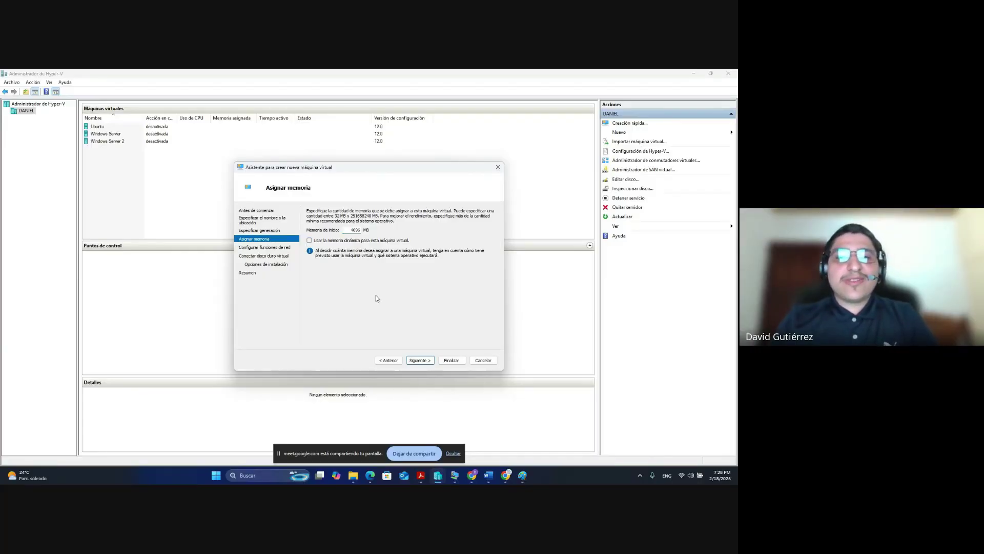
- Keep the assigned startup memory and connect the new virtual machine's network adapter to Switch red externa
{"action": "left_click", "coordinate": [421, 361]}
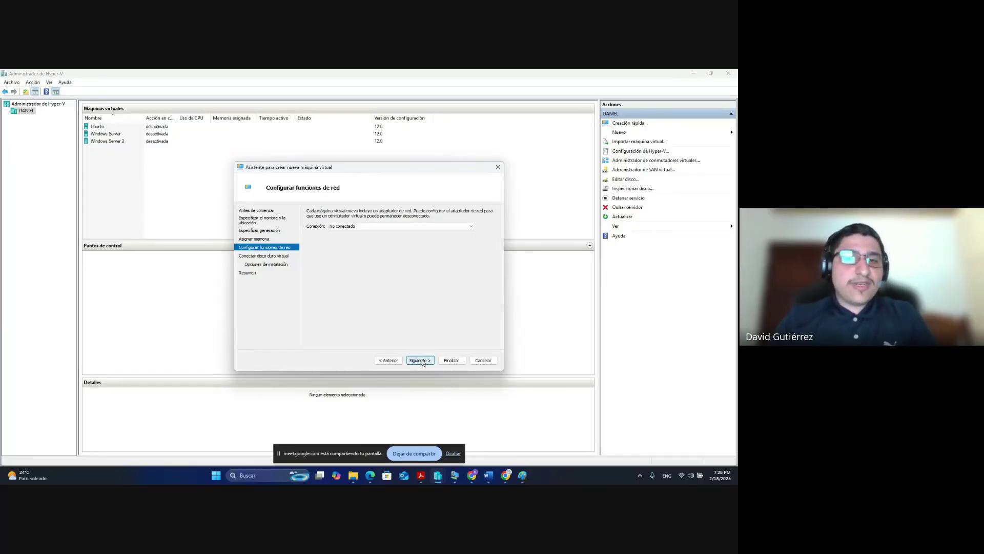
{"action": "left_click", "coordinate": [389, 228]}
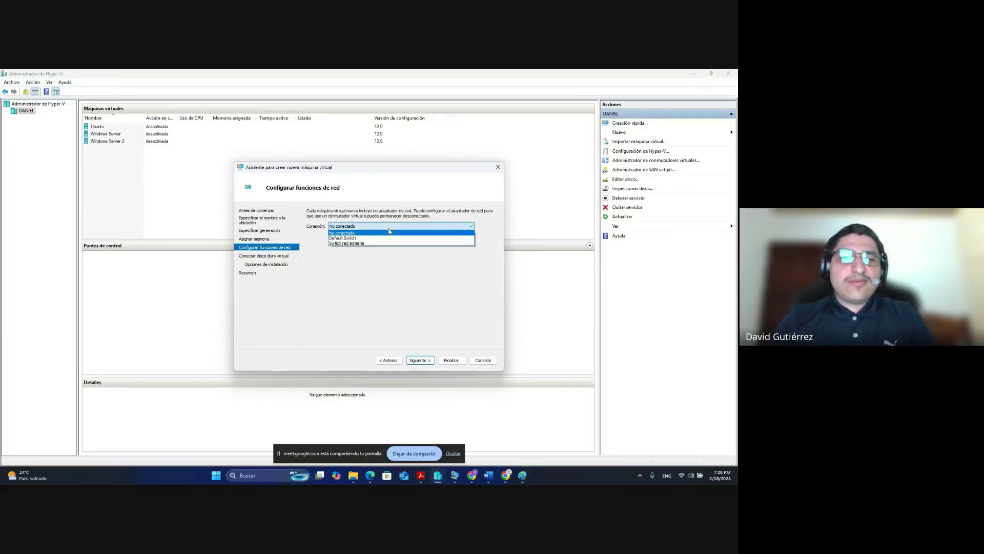
{"action": "left_click", "coordinate": [359, 243]}
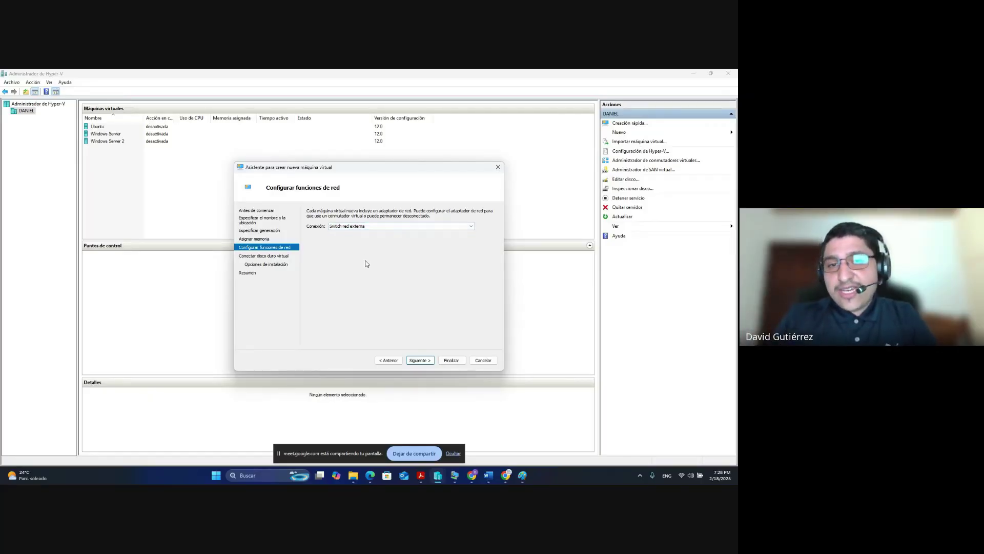
{"action": "left_click", "coordinate": [413, 359]}
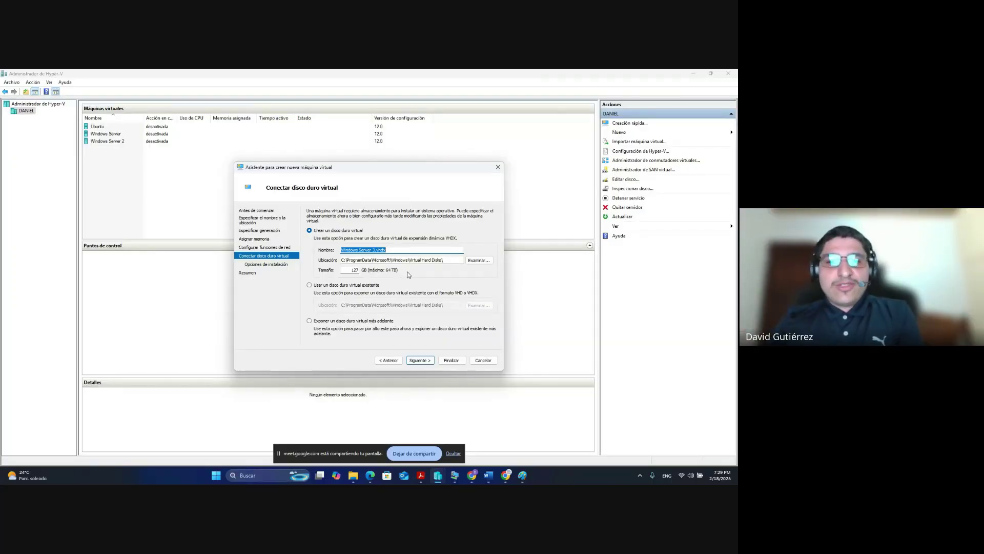
- Keep the option to create a new 127 GB virtual hard disk in the default location and continue to the installation options
{"action": "left_click", "coordinate": [419, 361]}
{"action": "left_click", "coordinate": [388, 360]}
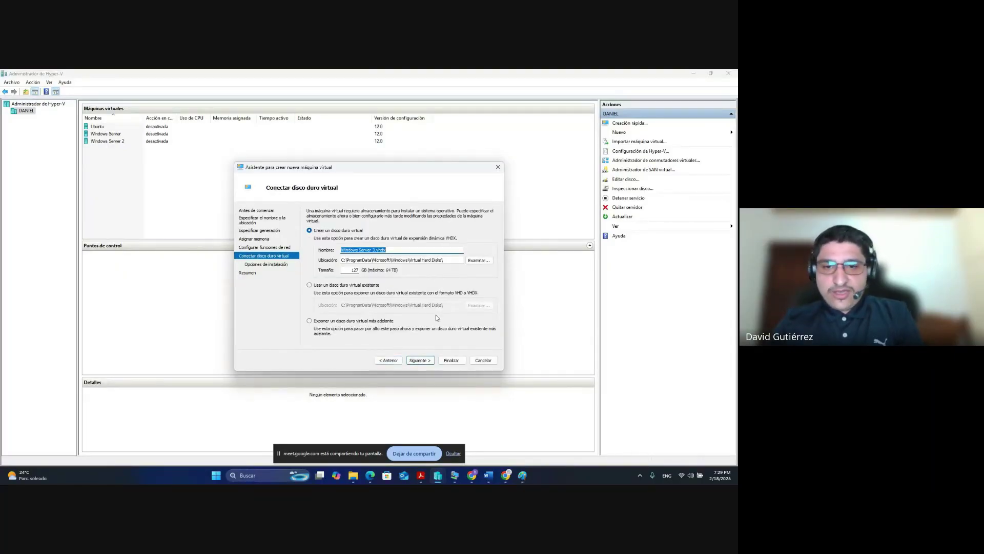
{"action": "mouse_move", "coordinate": [353, 478]}
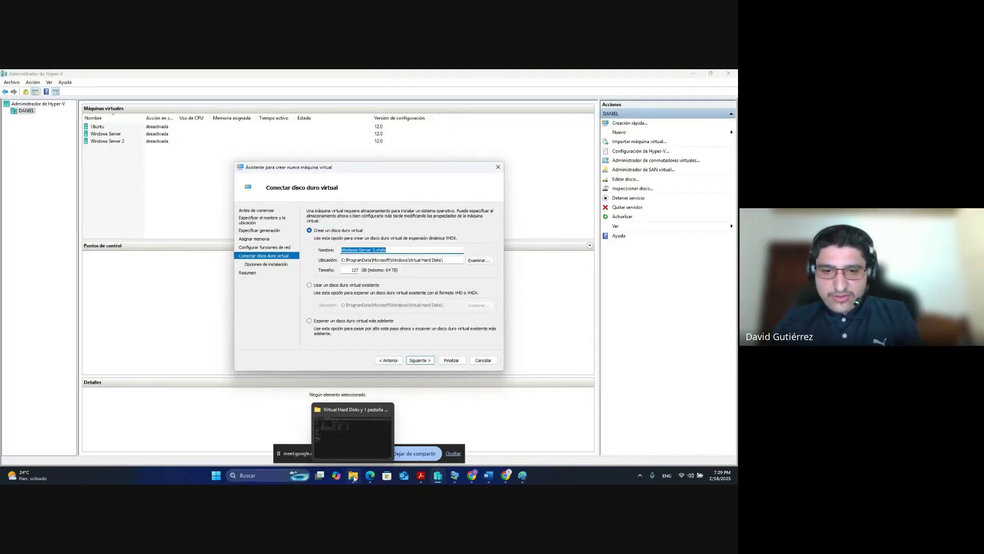
{"action": "left_click", "coordinate": [428, 361]}
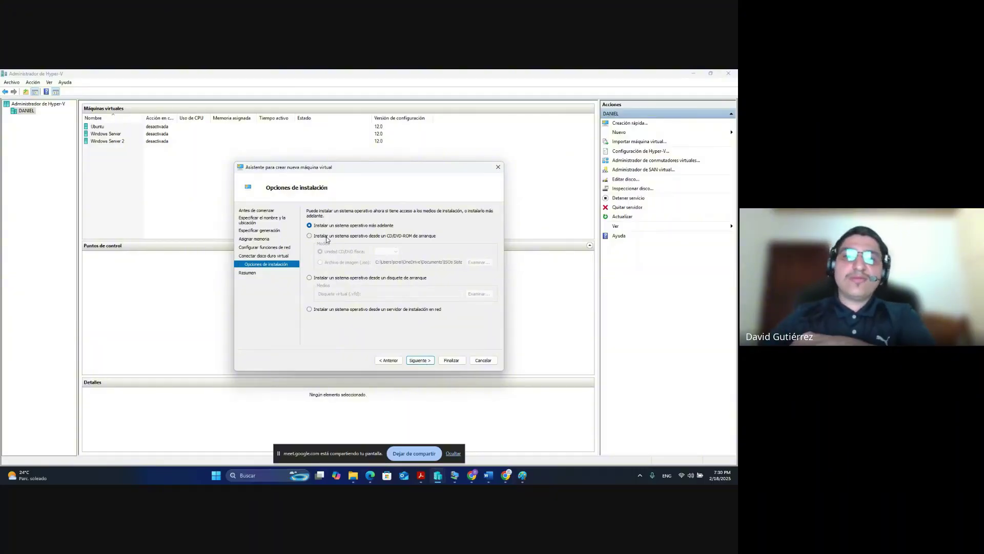
- Set the operating system to install from the Windows ISO image in the ISOs Sistemas Operativos folder
{"action": "left_click", "coordinate": [326, 237]}
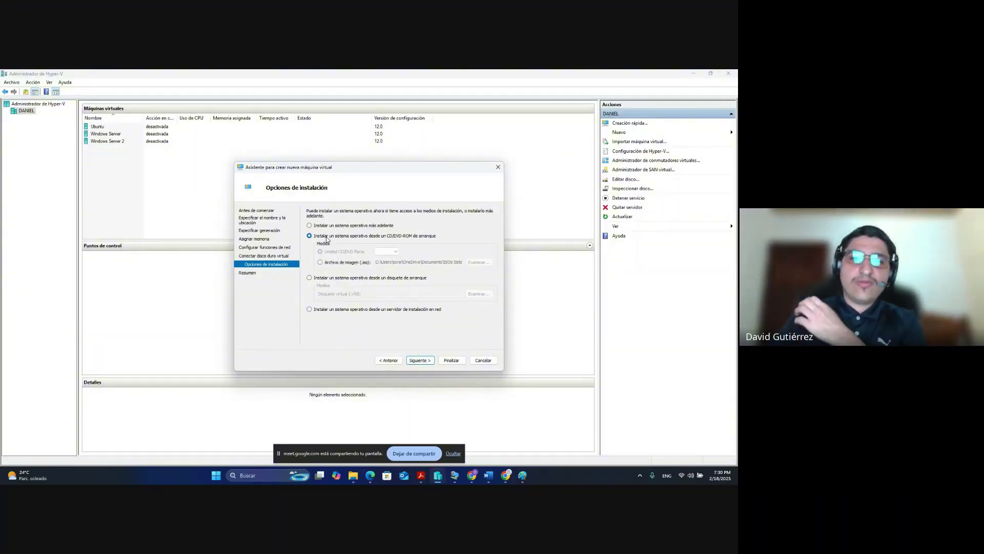
{"action": "left_click", "coordinate": [356, 263]}
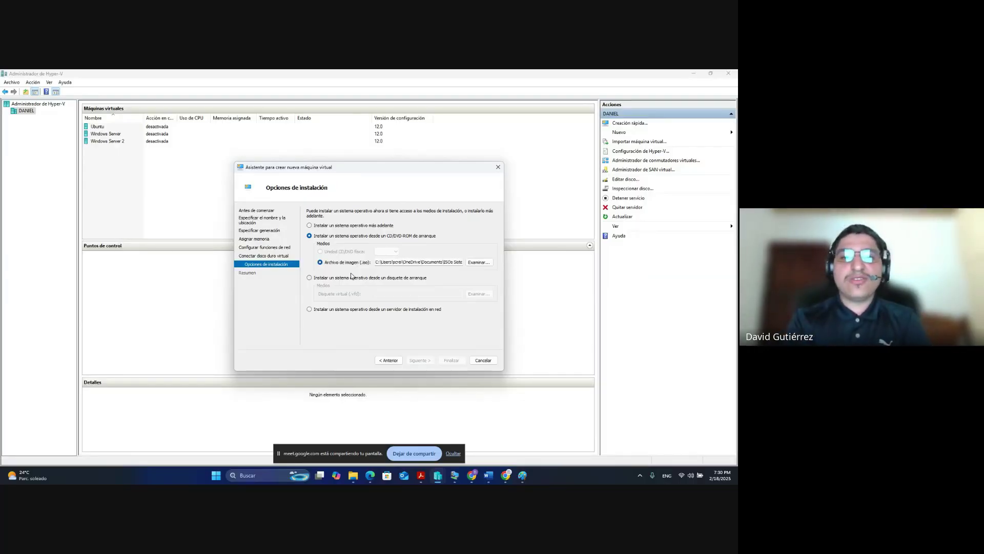
{"action": "left_click", "coordinate": [477, 262]}
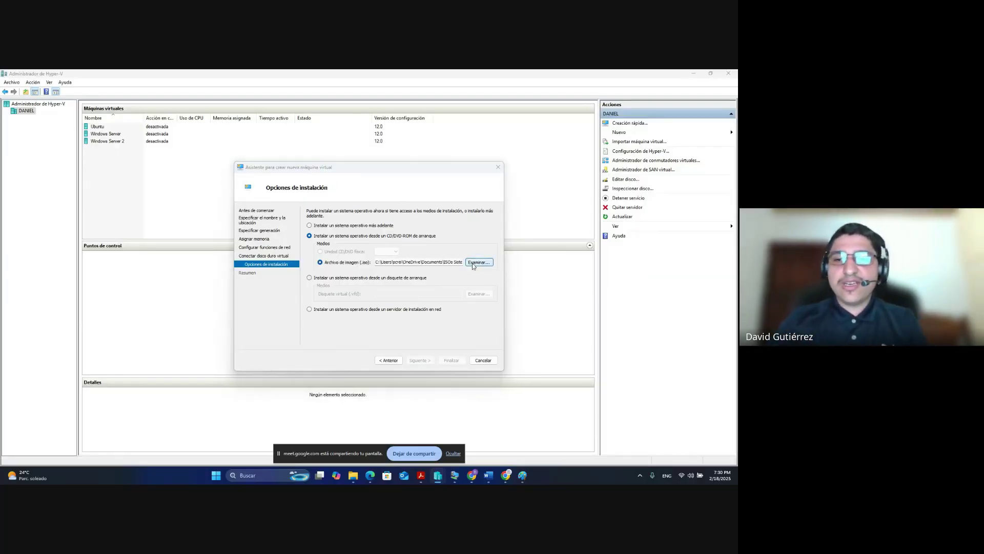
{"action": "left_click", "coordinate": [340, 271]}
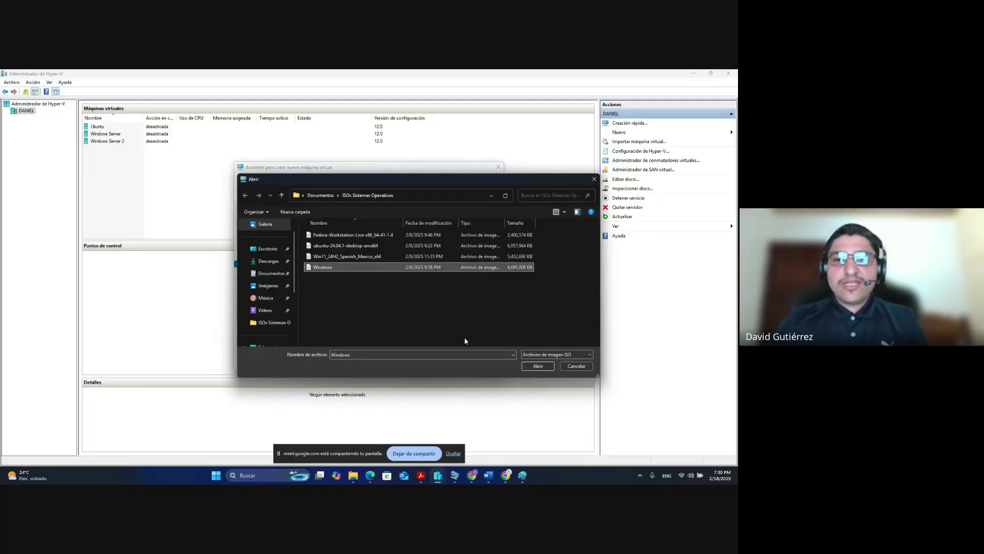
{"action": "left_click", "coordinate": [538, 367]}
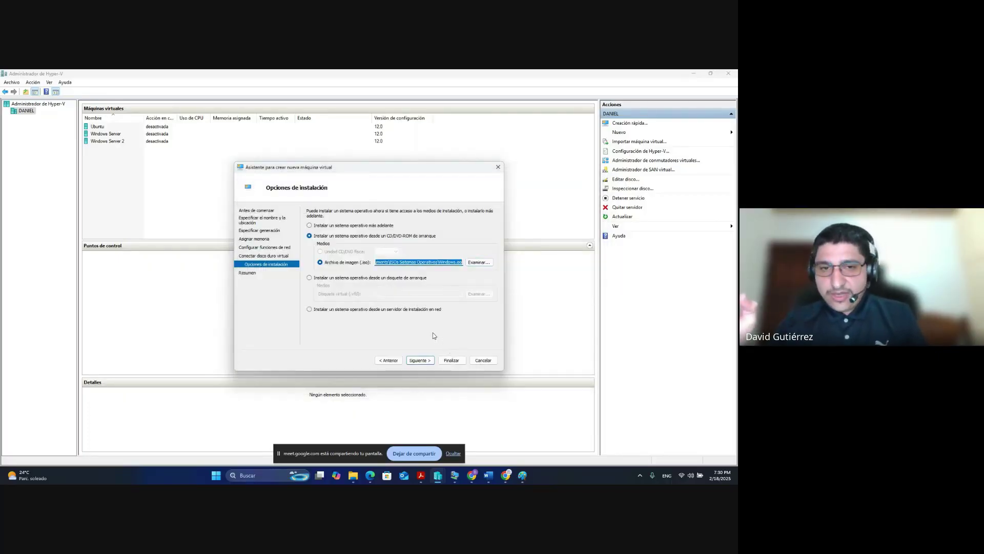
- Review the summary of the Windows Server 3 machine and finish the wizard to create it
{"action": "left_click", "coordinate": [419, 360]}
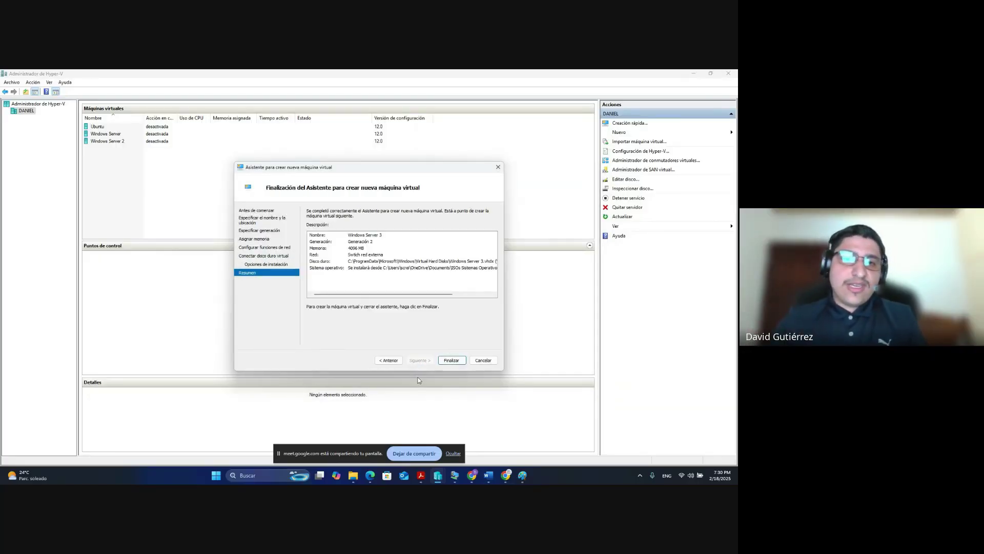
{"action": "left_click_drag", "start_coordinate": [267, 170], "coordinate": [239, 164]}
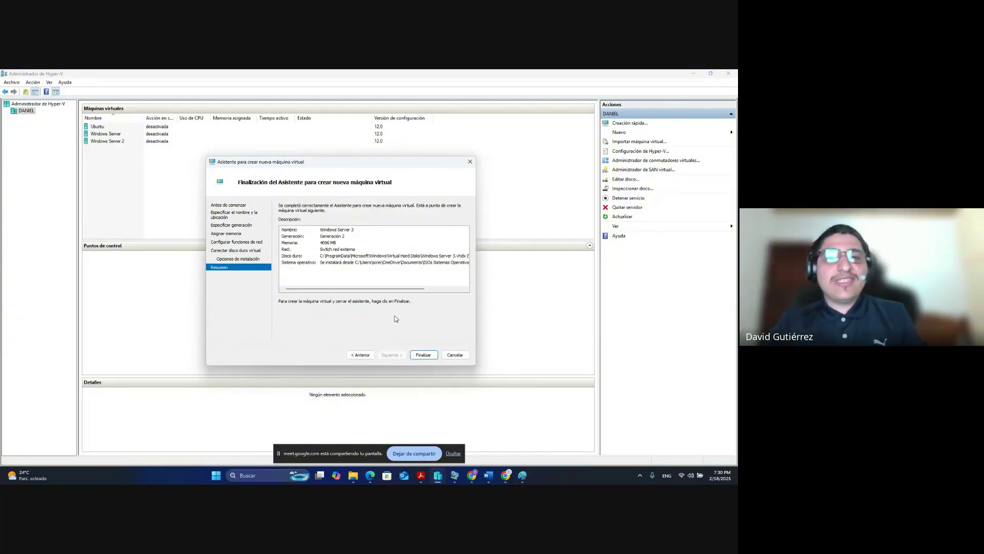
{"action": "left_click", "coordinate": [420, 354]}
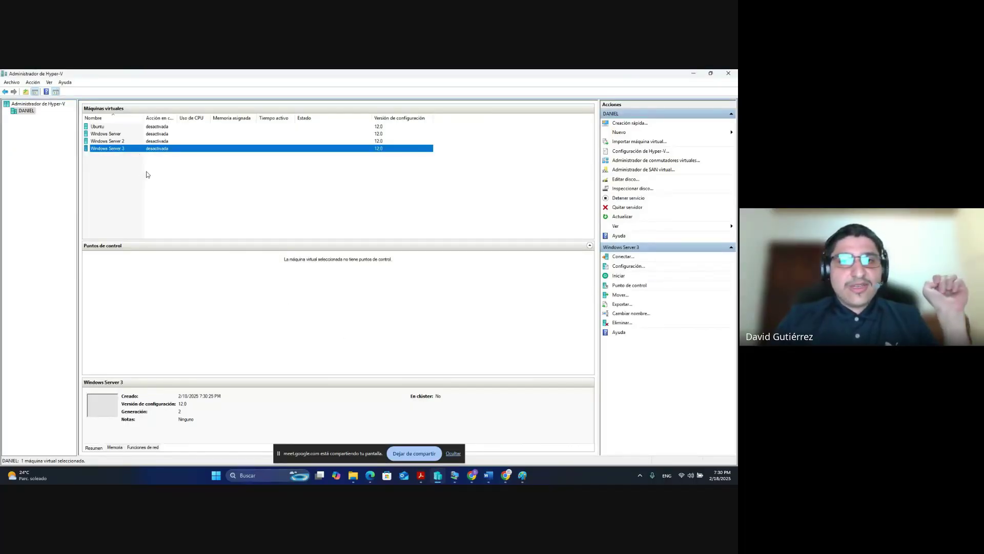
{"action": "right_click", "coordinate": [113, 136]}
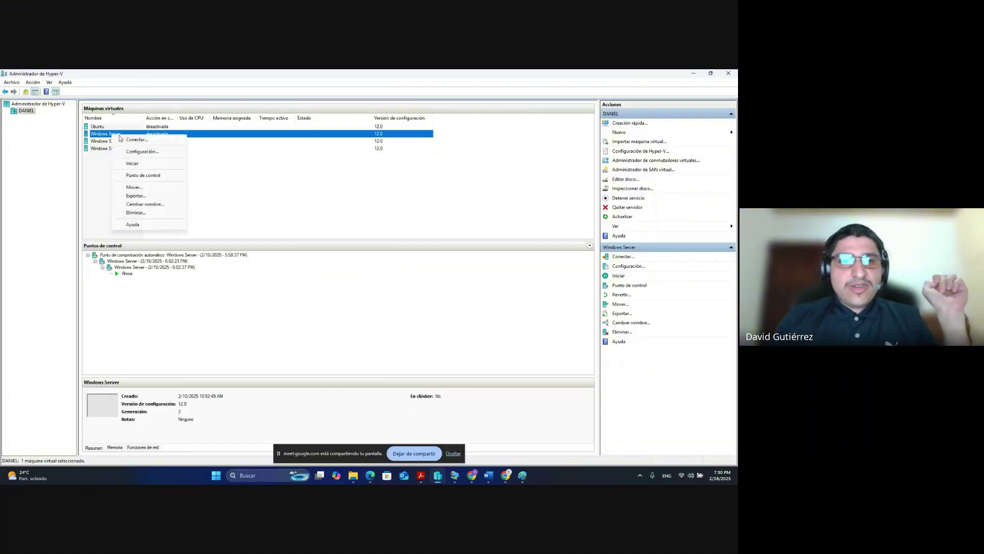
{"action": "left_click", "coordinate": [305, 186]}
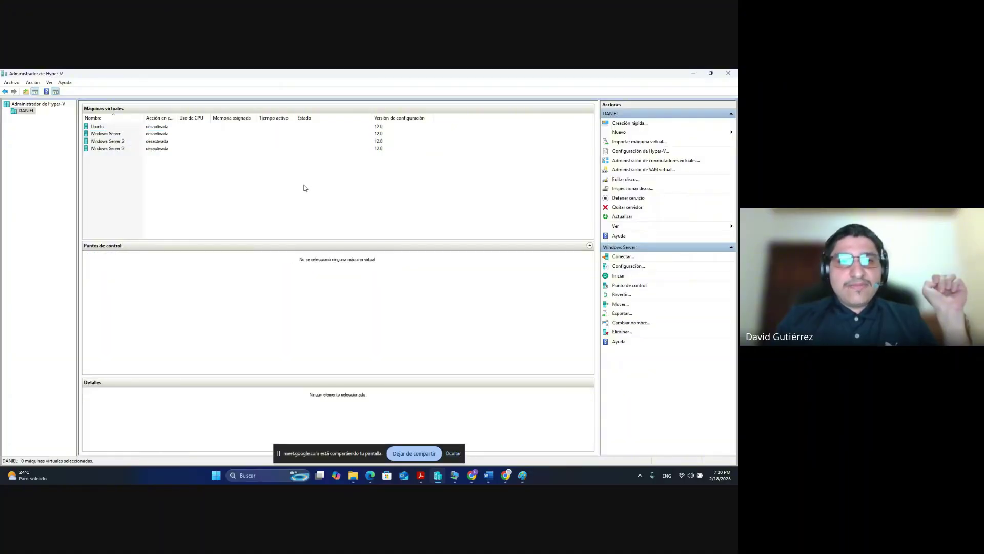
{"action": "left_click", "coordinate": [120, 135]}
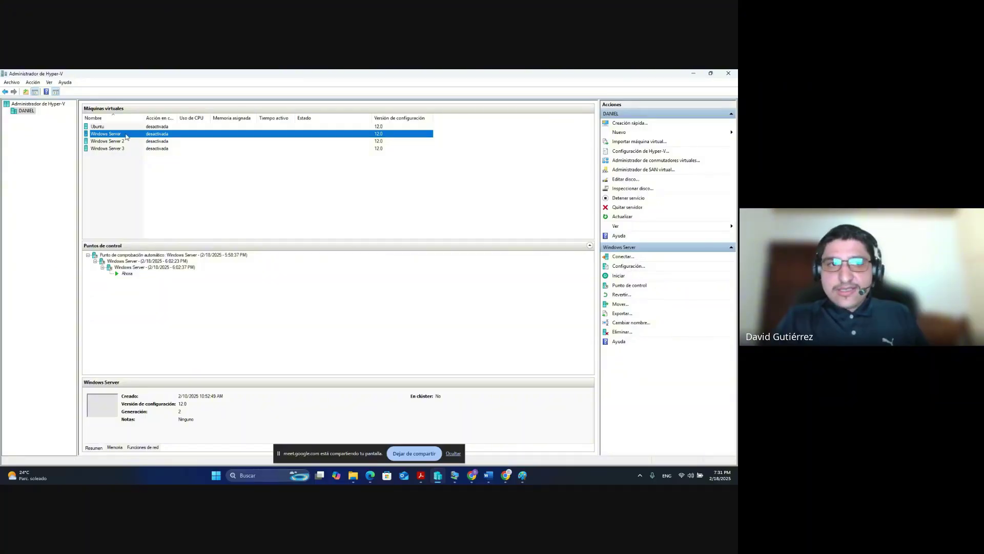
{"action": "key", "text": "F2"}
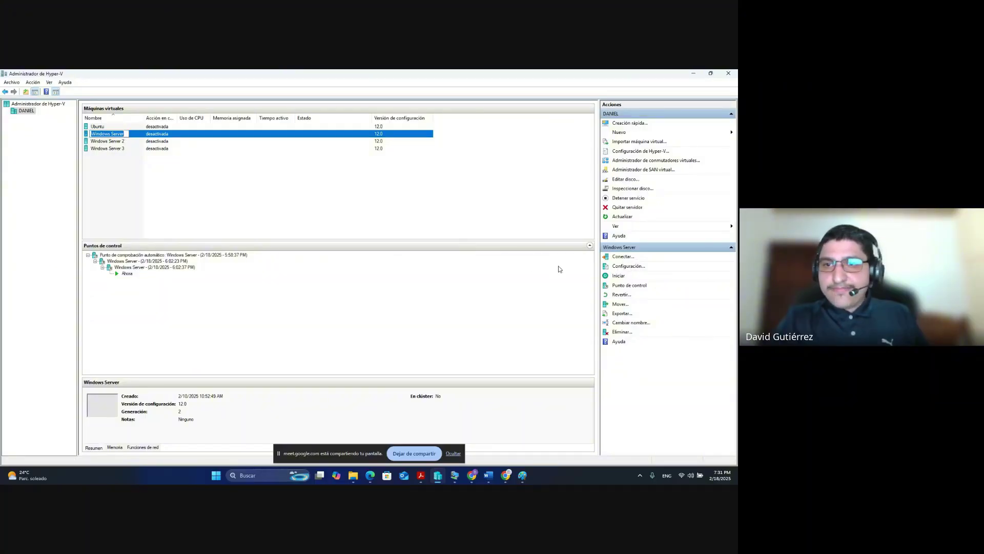
{"action": "left_click", "coordinate": [229, 203]}
- Examine the memory and processor settings of the existing Windows Server virtual machine, and close its configuration unchanged
{"action": "left_click", "coordinate": [157, 137]}
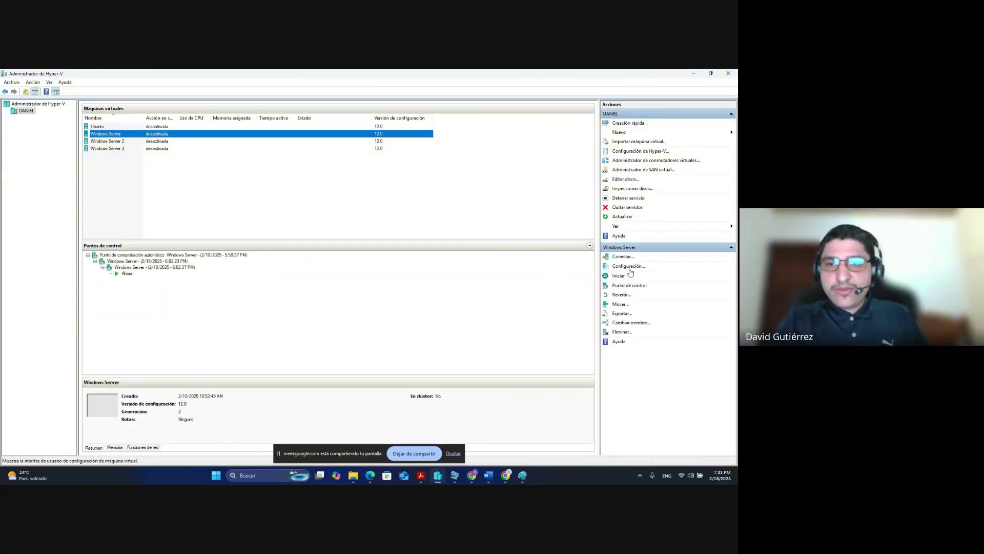
{"action": "left_click", "coordinate": [629, 267]}
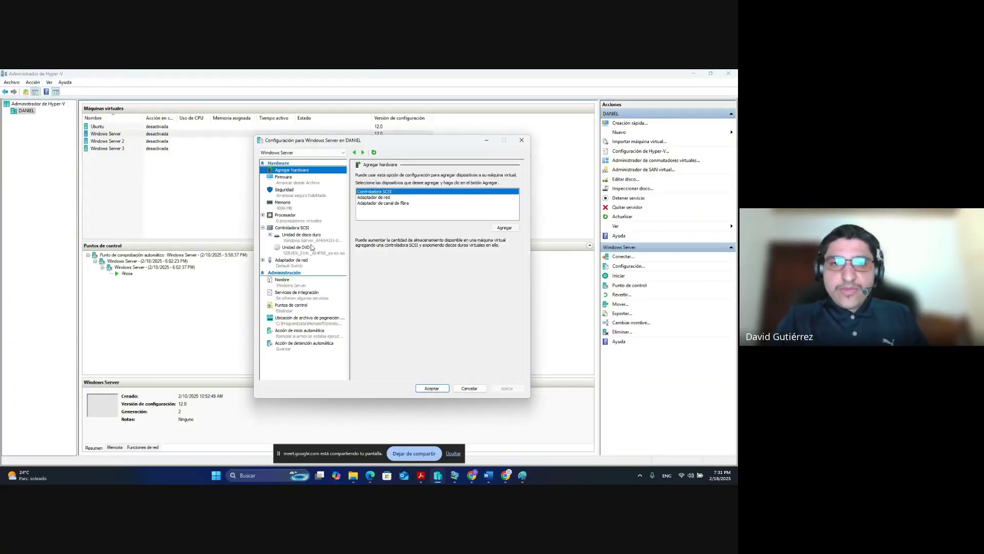
{"action": "left_click", "coordinate": [297, 210]}
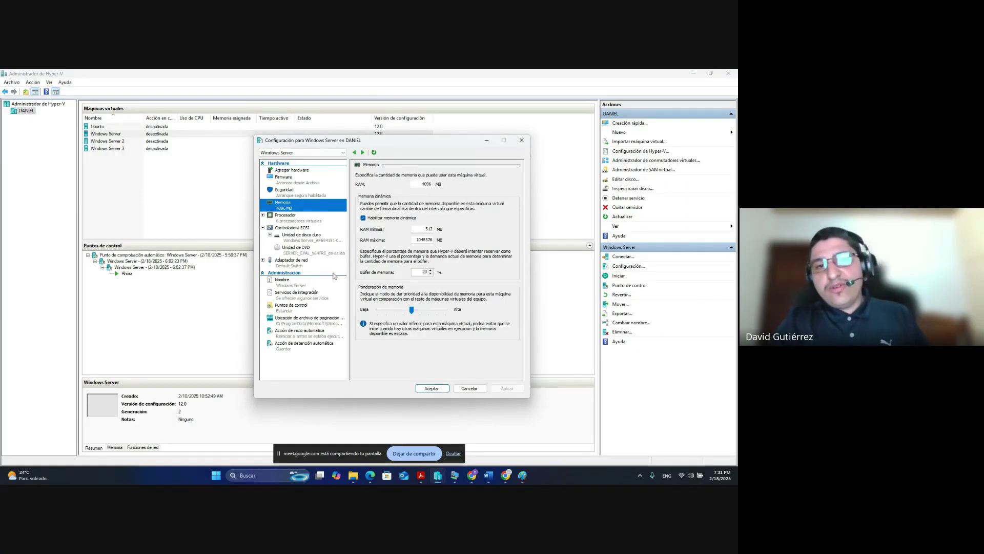
{"action": "left_click", "coordinate": [296, 223]}
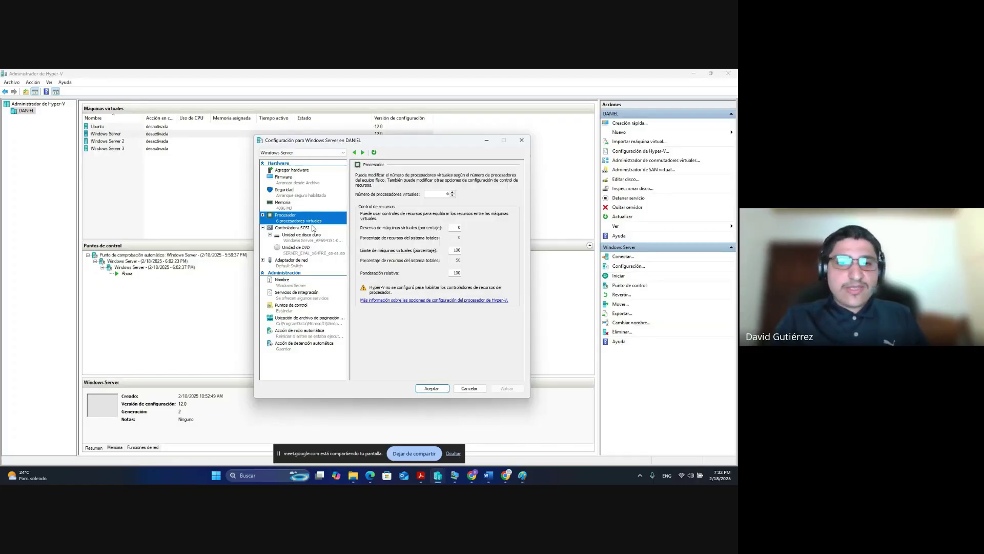
{"action": "key", "text": "Up"}
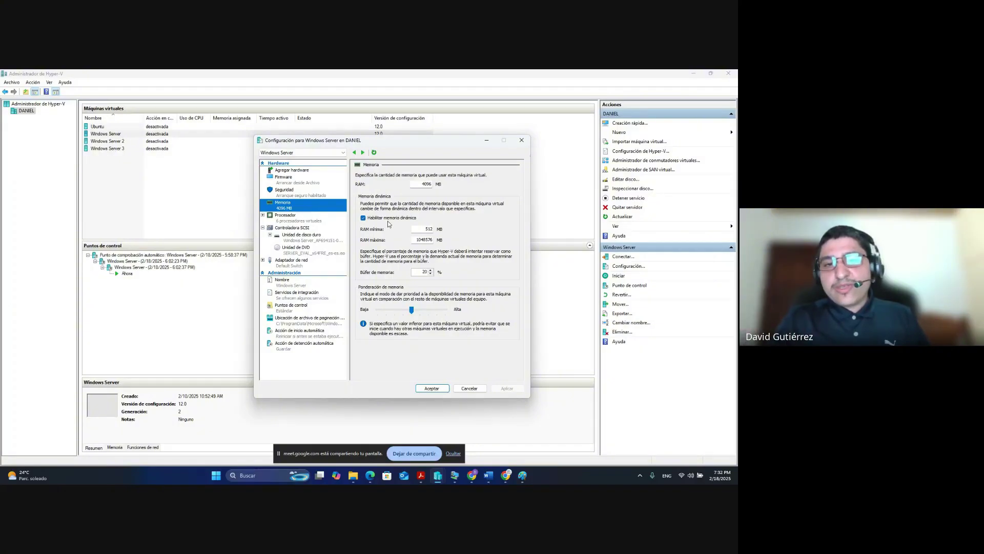
{"action": "left_click", "coordinate": [527, 143]}
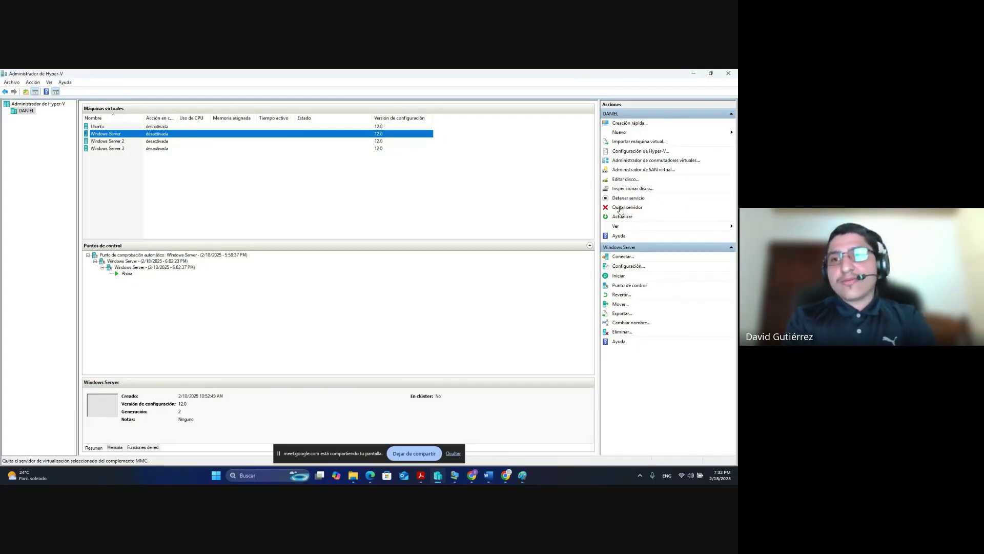
- Connect to the Windows Server virtual machine, start it and show its connection window in full screen
{"action": "right_click", "coordinate": [114, 132]}
{"action": "left_click", "coordinate": [115, 133]}
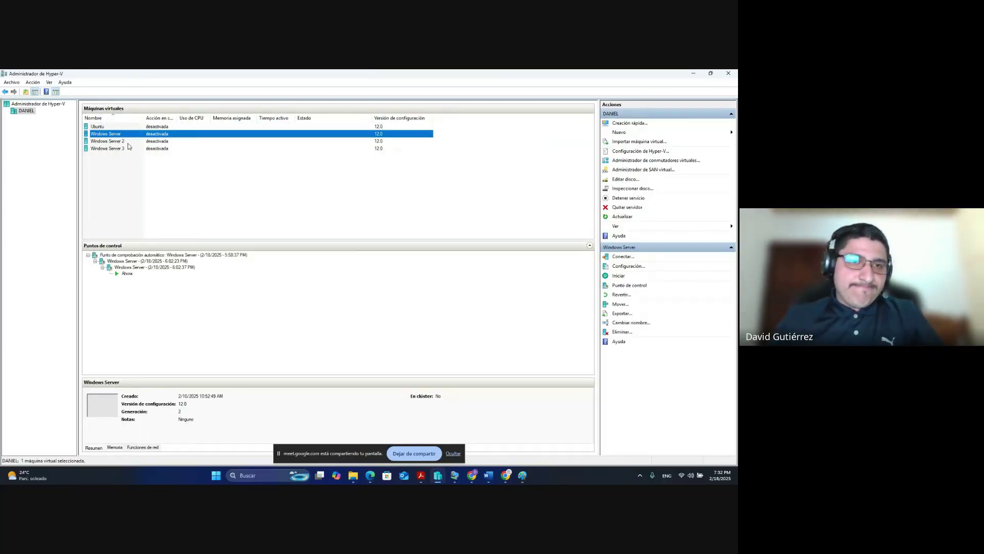
{"action": "right_click", "coordinate": [119, 136]}
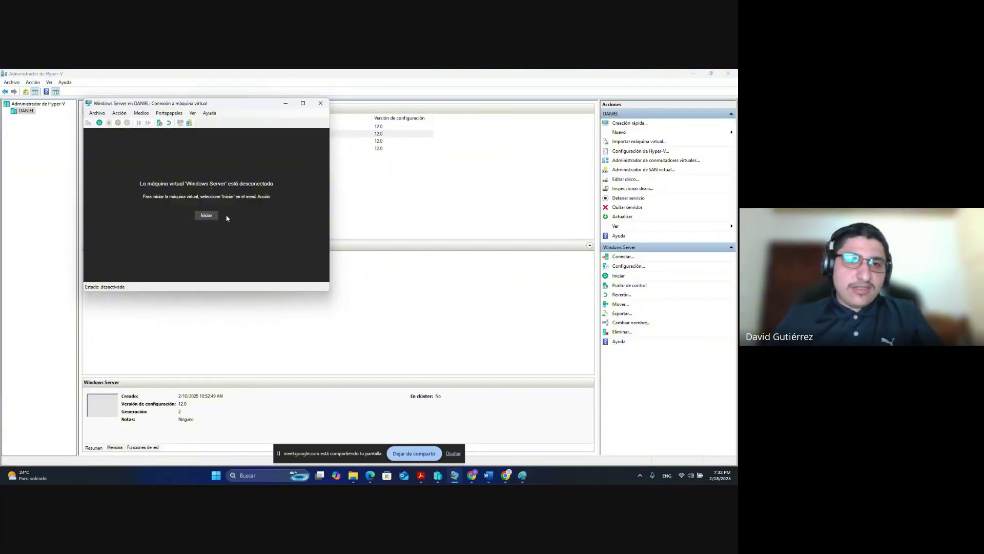
{"action": "left_click", "coordinate": [207, 216]}
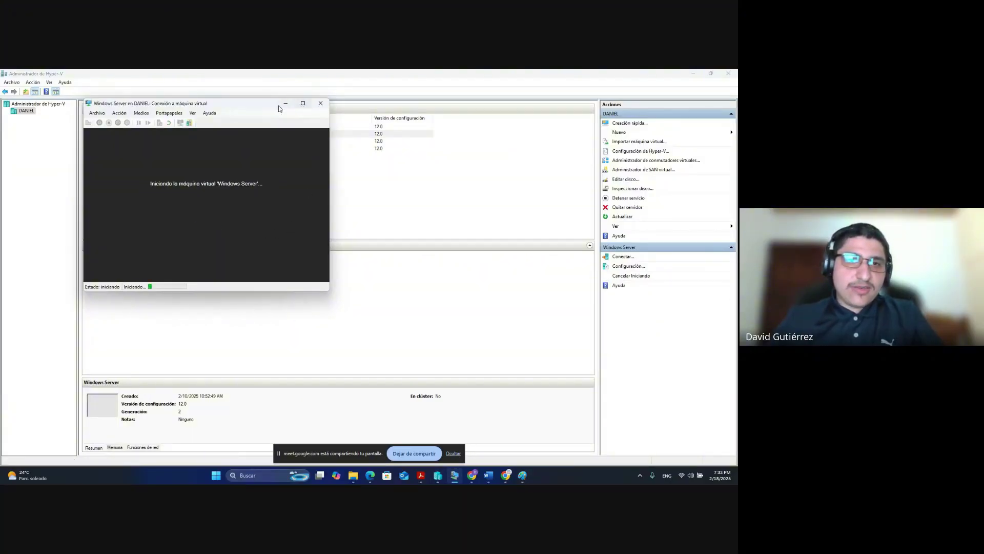
{"action": "left_click_drag", "start_coordinate": [279, 108], "coordinate": [342, 105]}
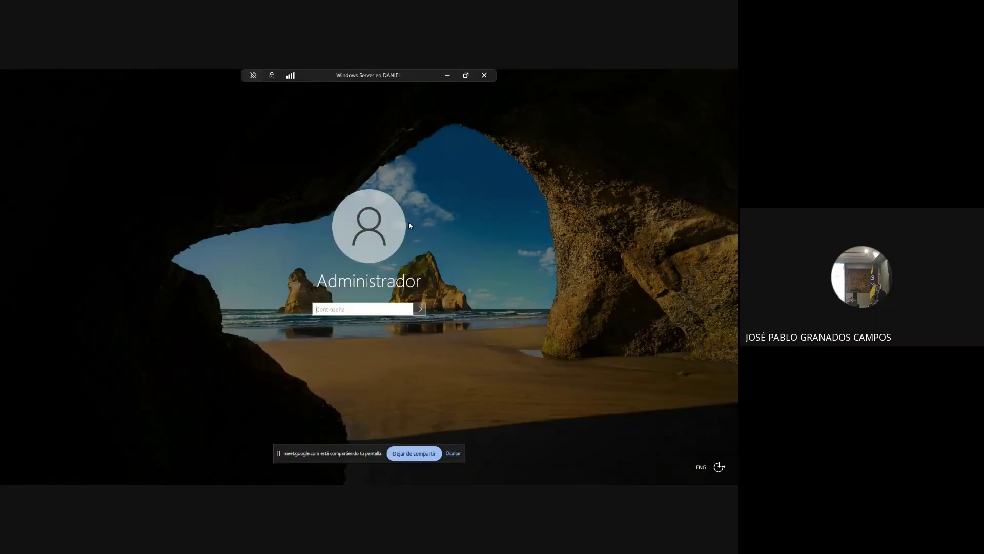
- Sign in to Windows Server as Administrador with the account password and dismiss the Windows Admin Center notice
{"action": "type", "text": "•••••••••••••"}
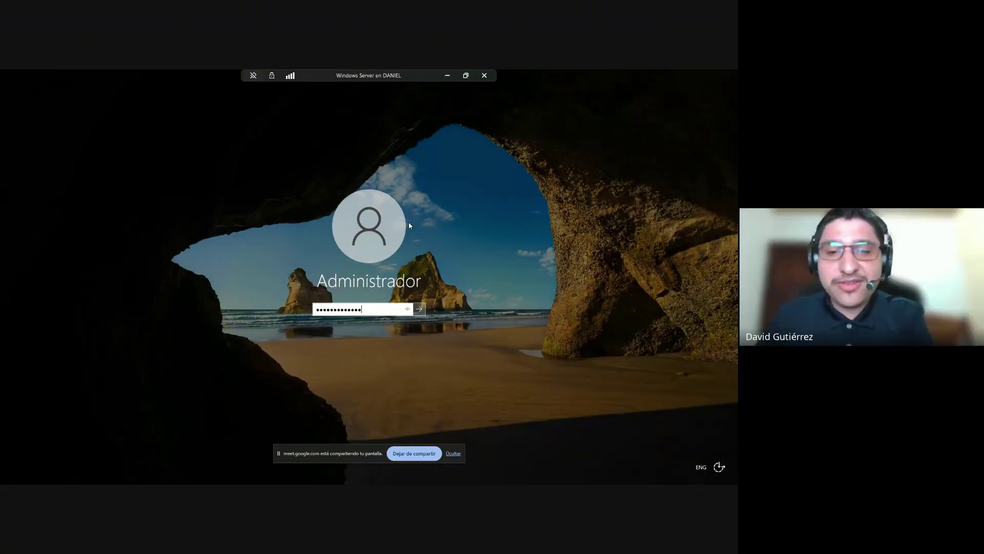
{"action": "key", "text": "Return"}
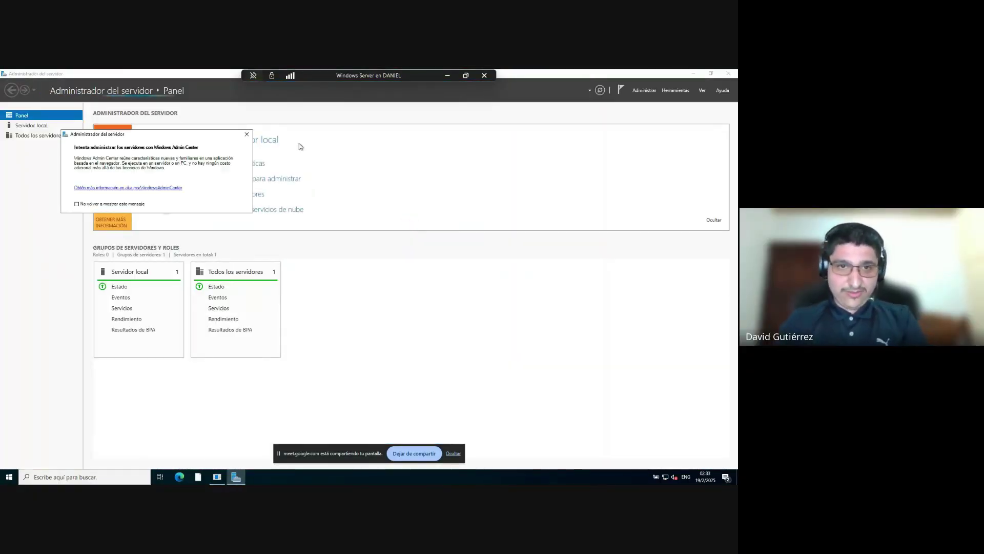
{"action": "left_click", "coordinate": [247, 135]}
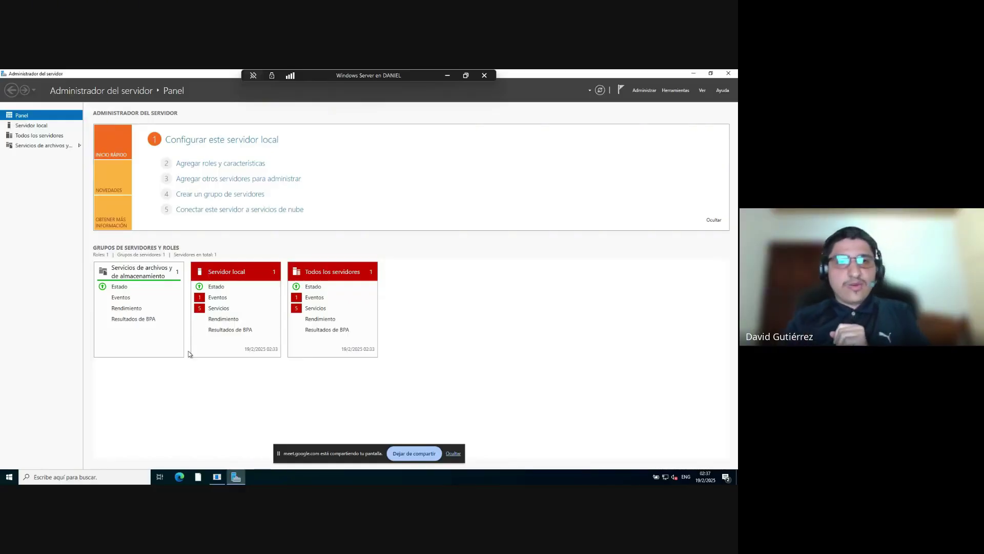
- Start the add roles and features wizard, keep the role-based installation and the default server, and continue to the server roles
{"action": "left_click", "coordinate": [230, 163]}
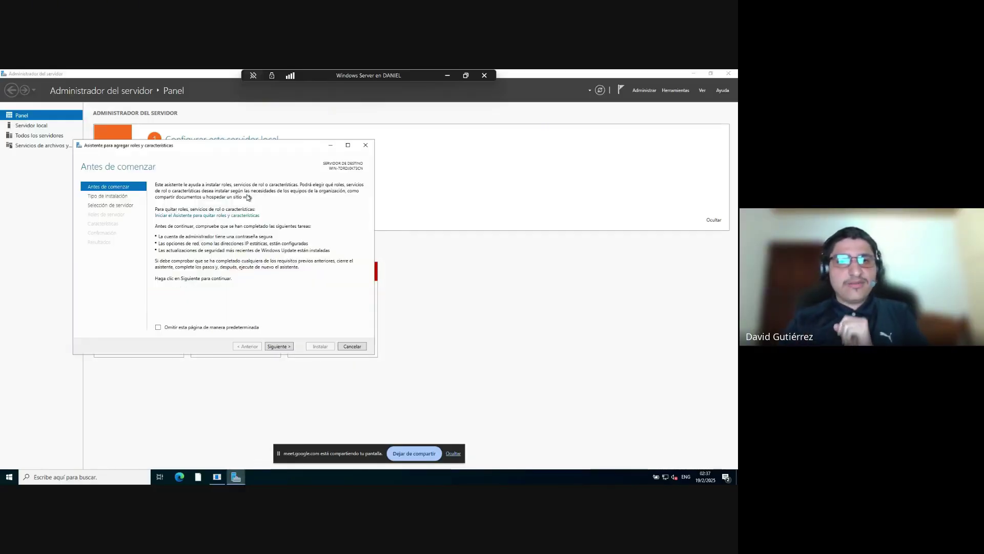
{"action": "left_click", "coordinate": [278, 345]}
{"action": "left_click", "coordinate": [280, 345]}
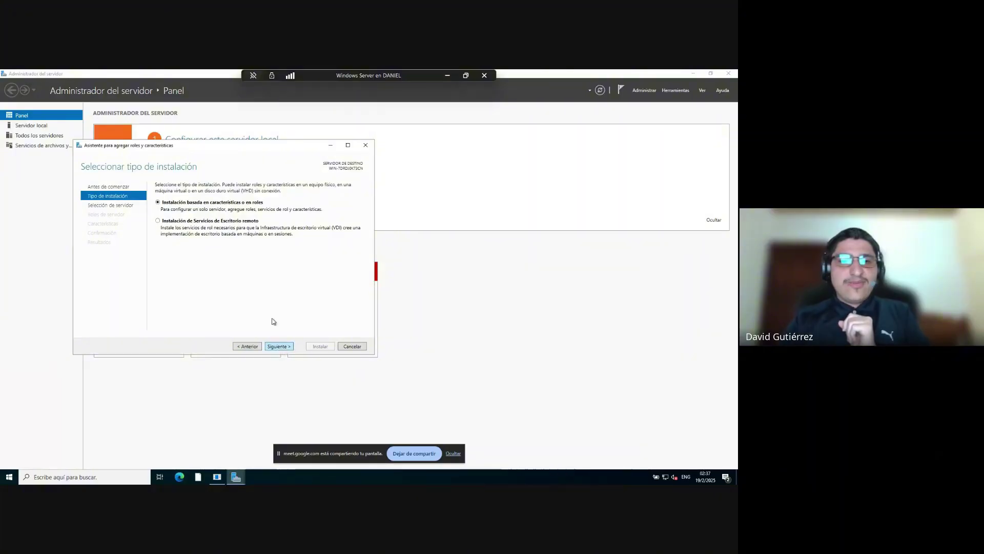
{"action": "left_click", "coordinate": [278, 346]}
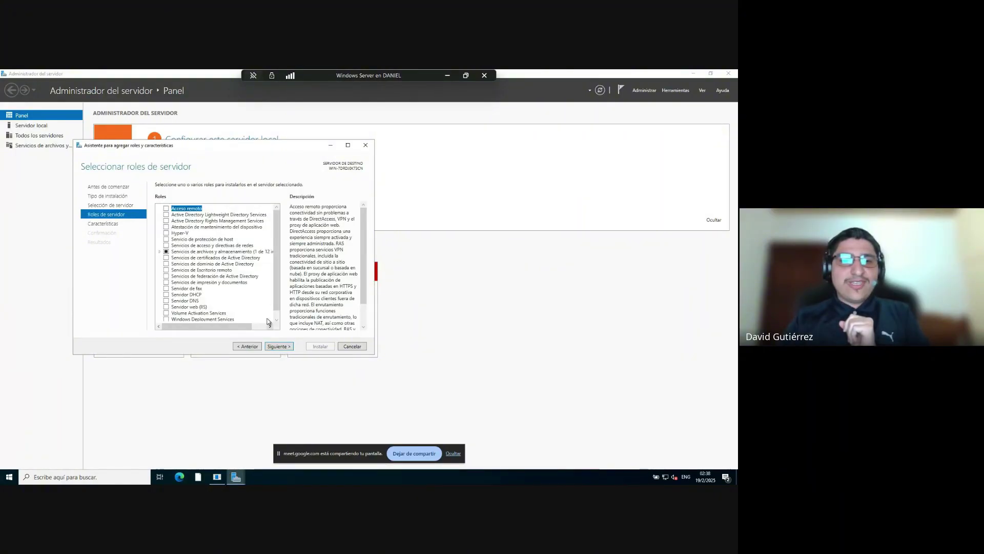
- Examine the features required by the Hyper-V server role, decline adding them, and cancel the add roles and features wizard
{"action": "left_click", "coordinate": [181, 234]}
{"action": "left_click", "coordinate": [166, 233]}
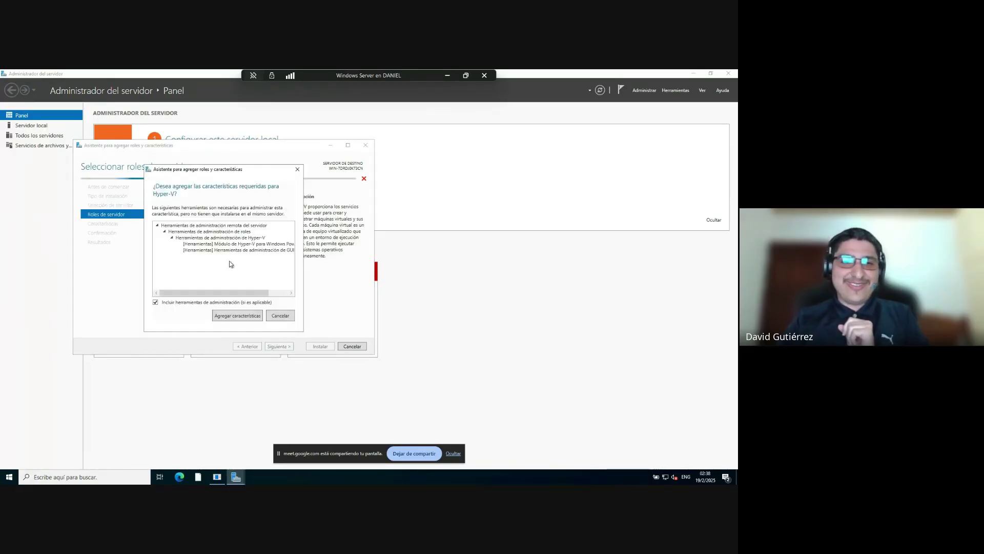
{"action": "left_click", "coordinate": [276, 316]}
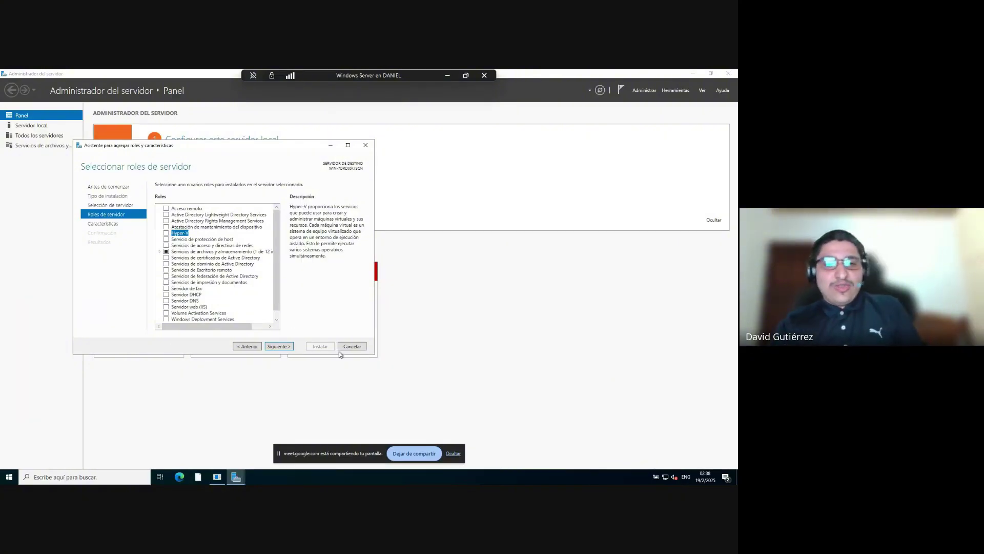
{"action": "left_click", "coordinate": [355, 348]}
{"action": "left_click", "coordinate": [402, 327]}
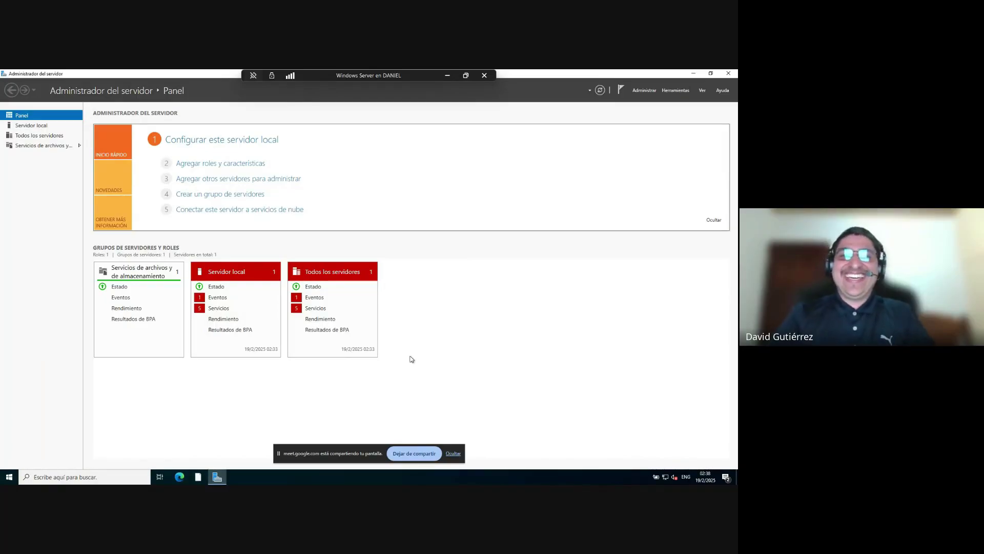
- Minimize the Windows Server virtual machine's connection window and switch to the Google Meet call in Chrome
{"action": "left_click", "coordinate": [447, 74]}
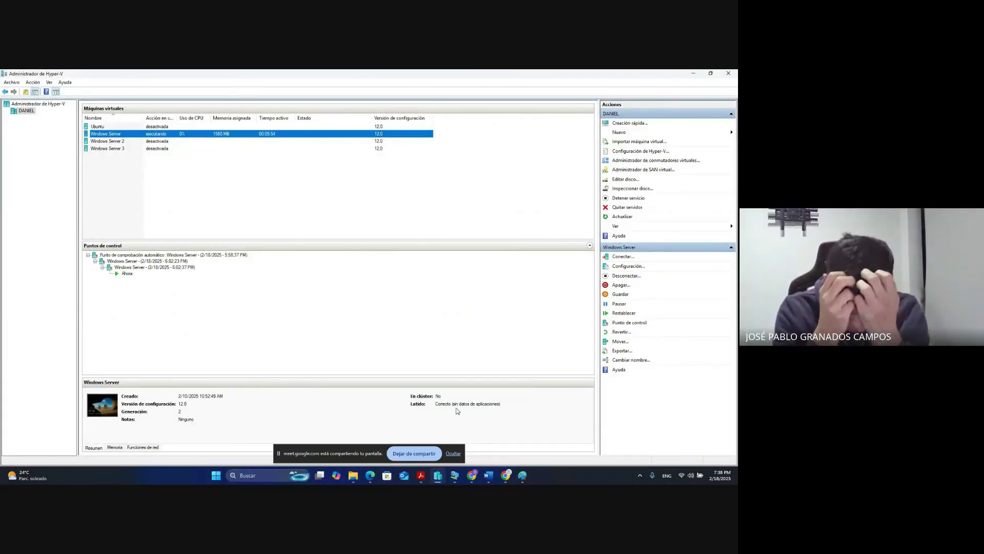
{"action": "mouse_move", "coordinate": [504, 483]}
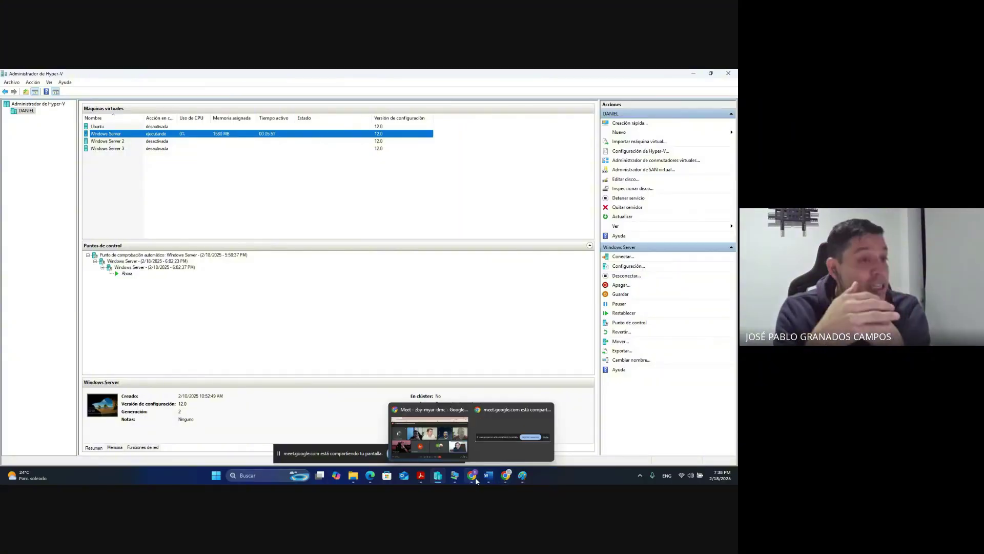
{"action": "left_click", "coordinate": [443, 430]}
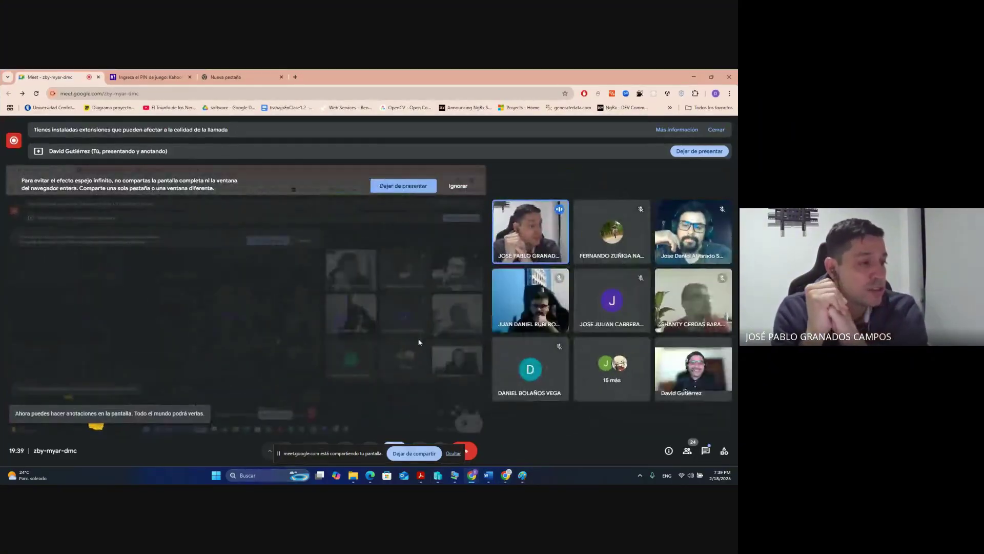